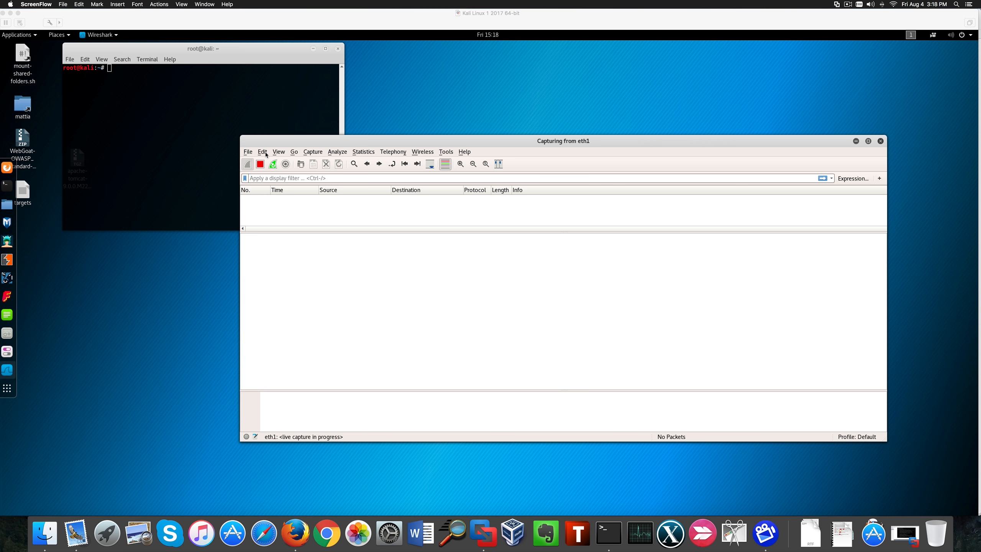
- Stop the empty eth1 live capture and dismiss the no-packets notice and Lua error dialogs
{"action": "left_click", "coordinate": [880, 143]}
{"action": "left_click", "coordinate": [880, 142]}
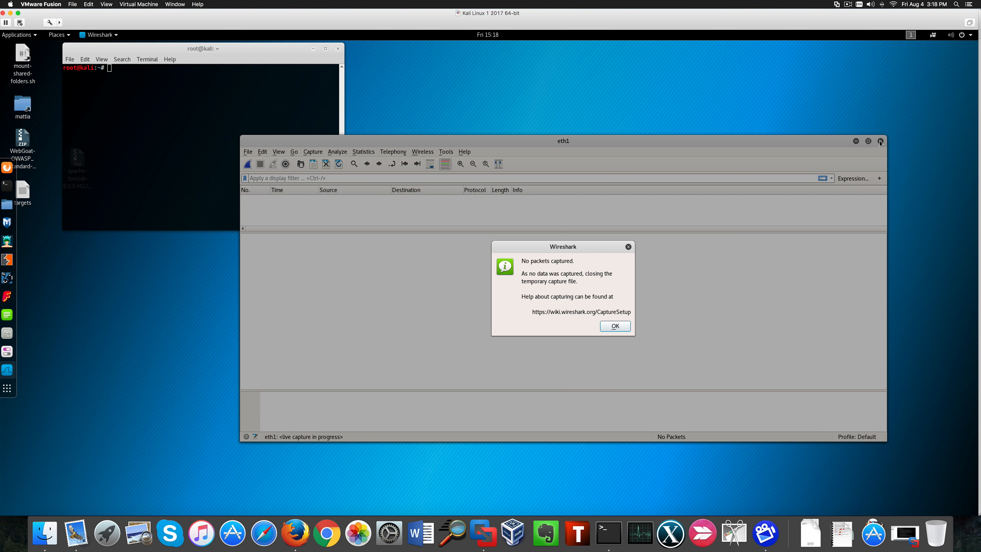
{"action": "left_click", "coordinate": [617, 326]}
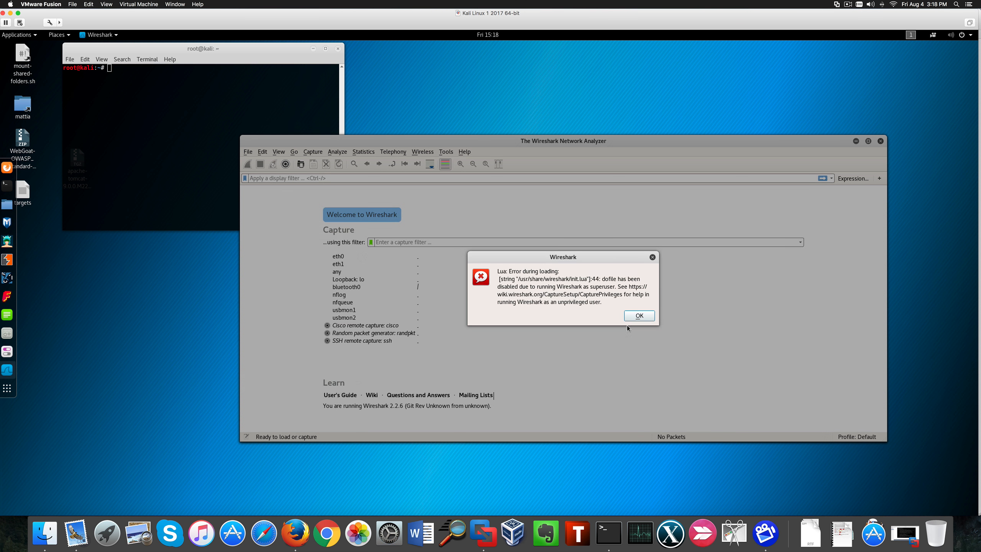
{"action": "left_click", "coordinate": [635, 316]}
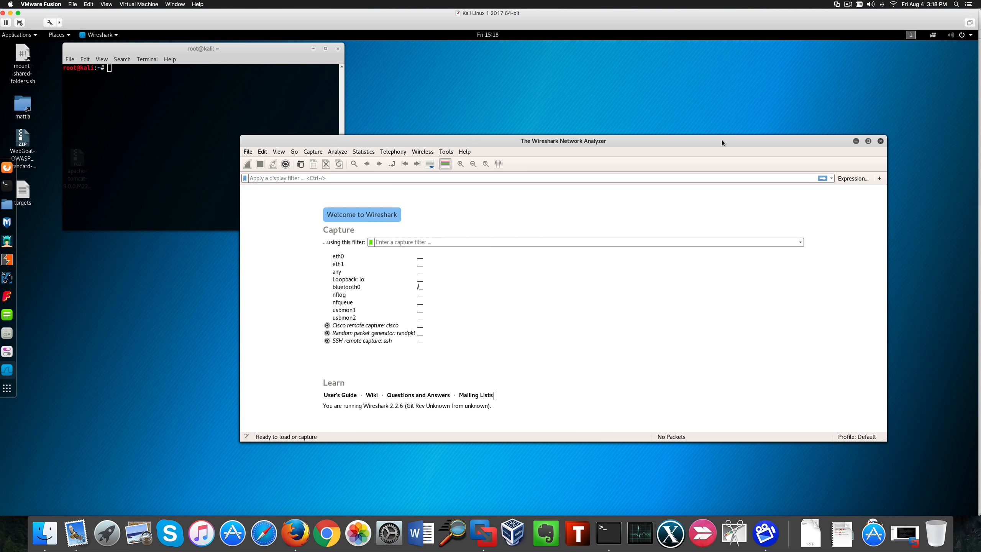
{"action": "left_click_drag", "start_coordinate": [722, 142], "coordinate": [639, 140]}
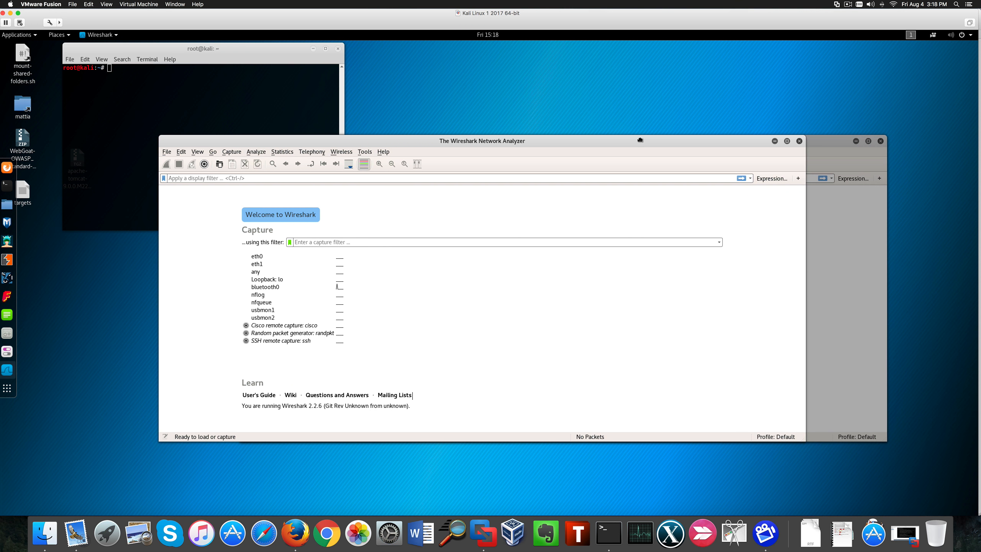
{"action": "left_click", "coordinate": [799, 141]}
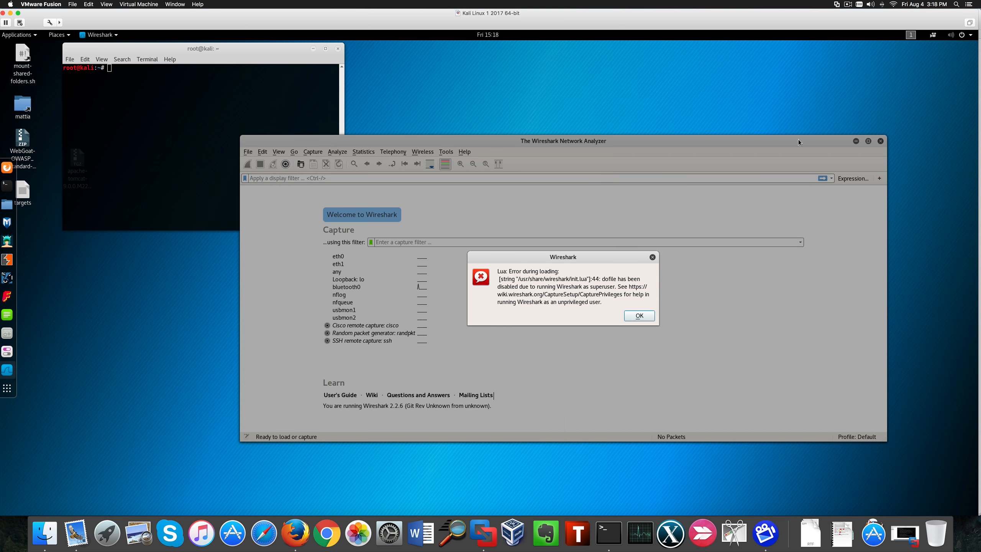
{"action": "left_click", "coordinate": [638, 316]}
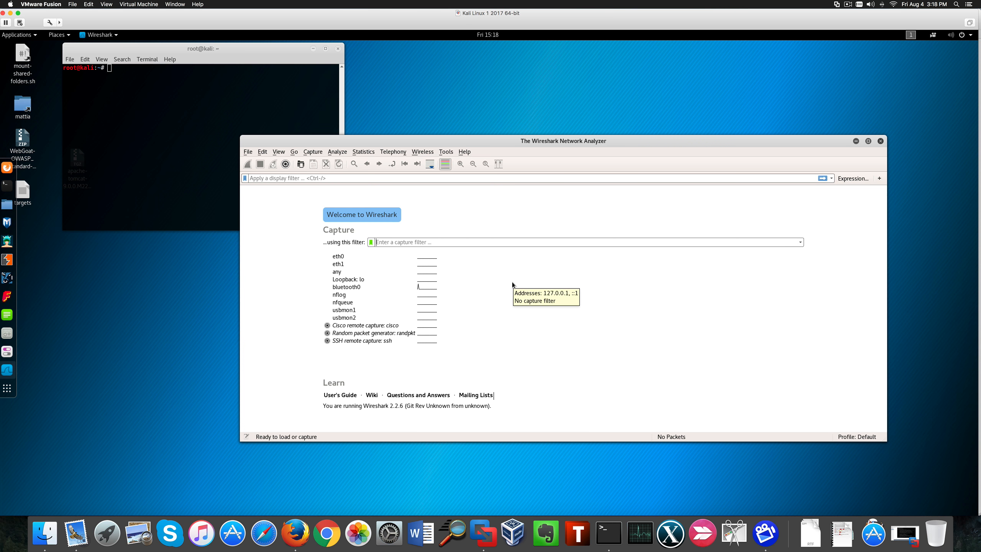
- Select the eth1 interface in the welcome screen's capture interface list
{"action": "left_click", "coordinate": [335, 257]}
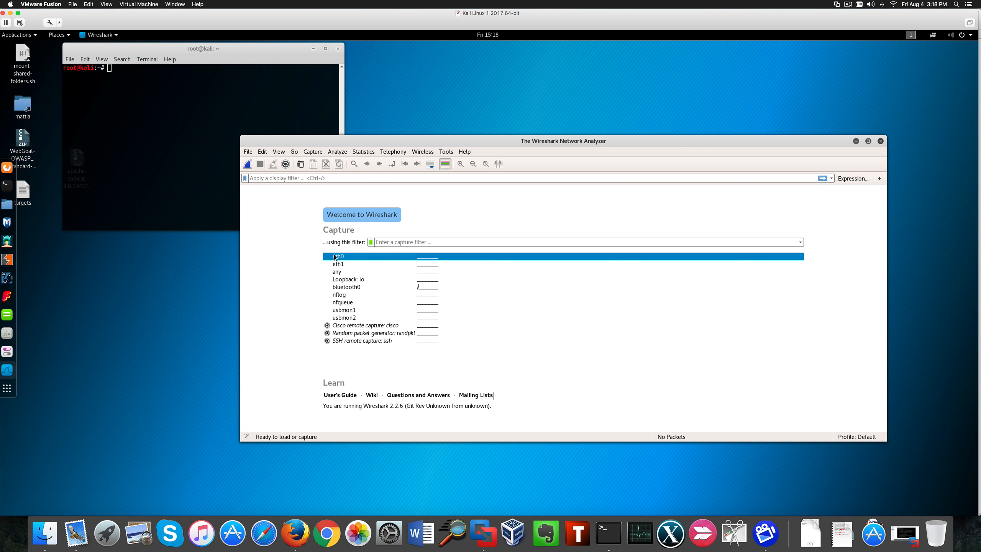
{"action": "left_click_drag", "start_coordinate": [335, 256], "coordinate": [377, 340]}
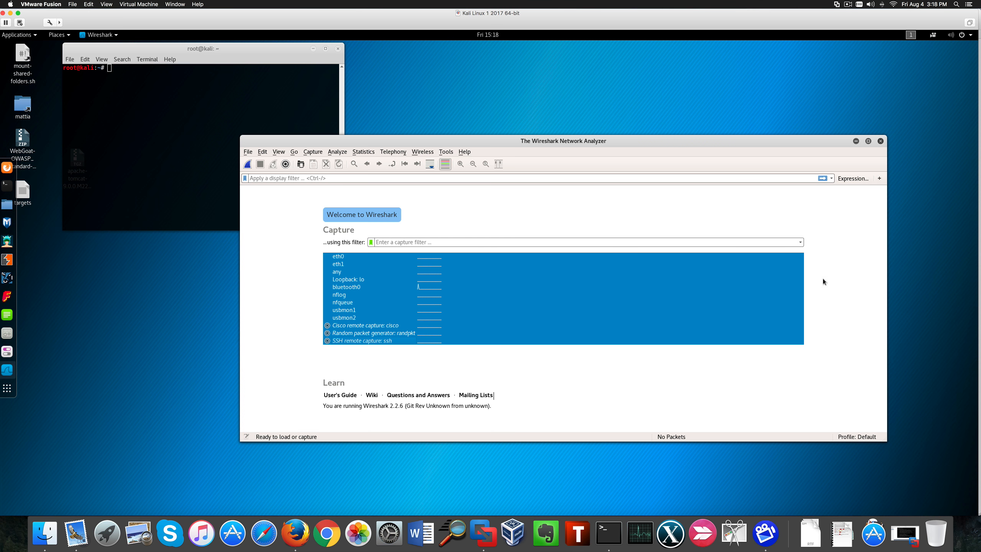
{"action": "left_click", "coordinate": [795, 265]}
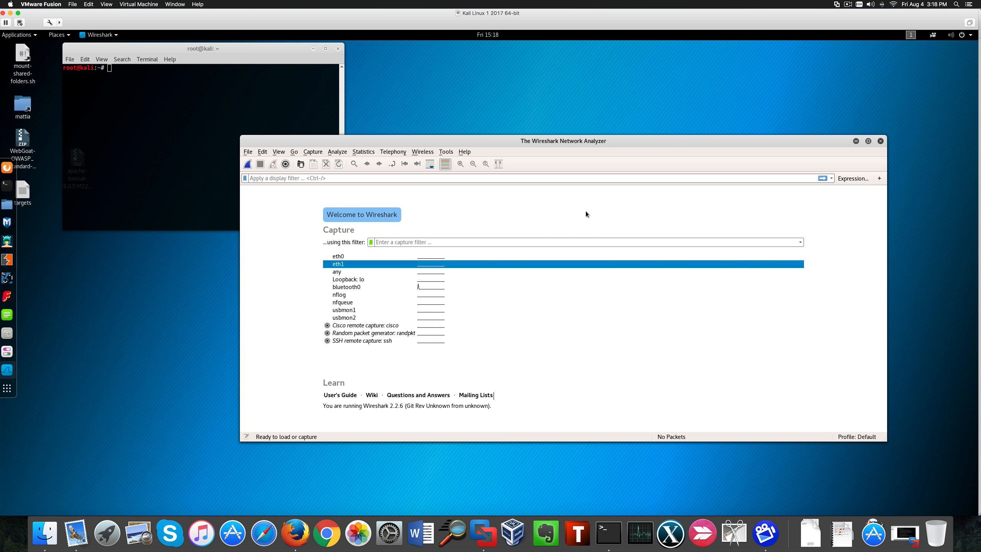
{"action": "left_click", "coordinate": [349, 257]}
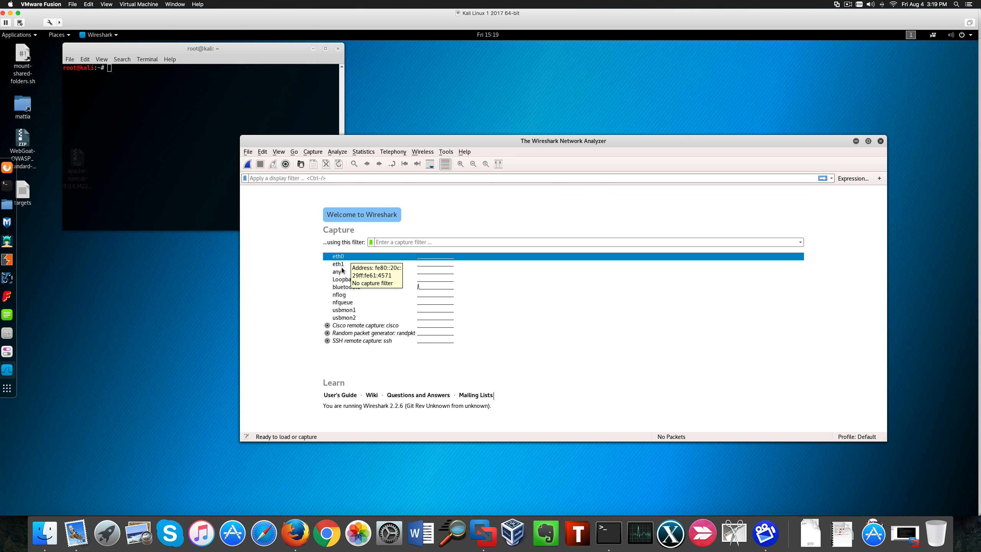
{"action": "left_click", "coordinate": [341, 266]}
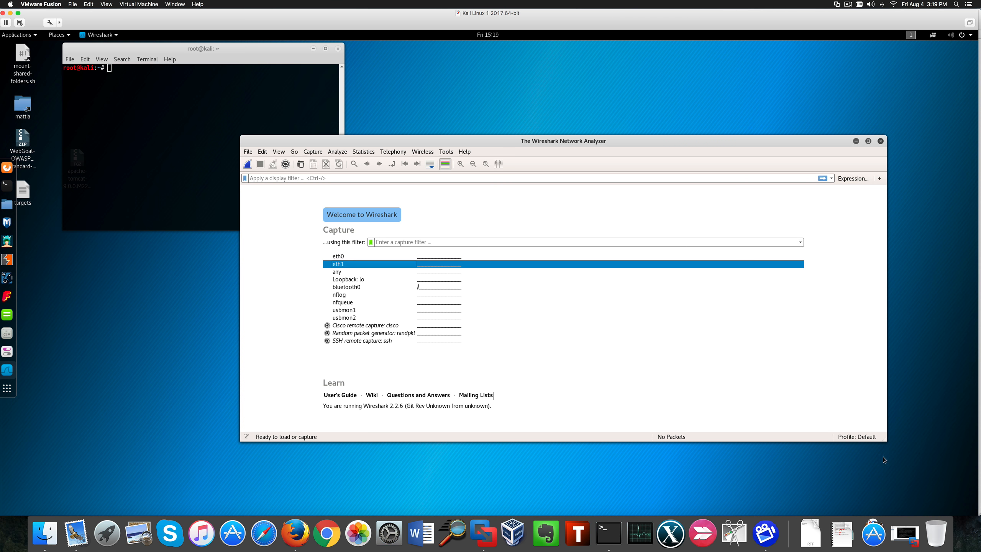
- Open the Metasploitable2 virtual machine console to review its ifconfig network output, then set its window aside
{"action": "left_click", "coordinate": [903, 535]}
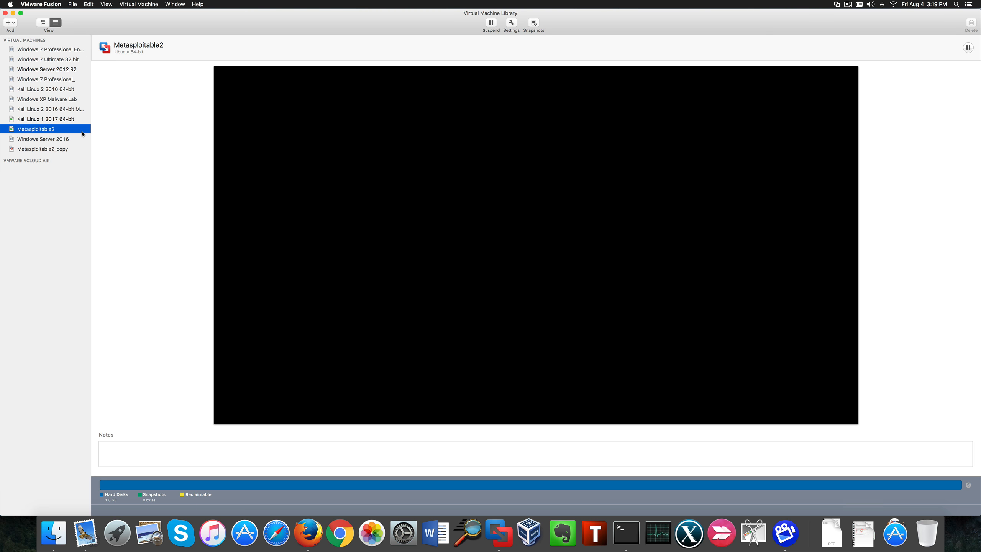
{"action": "double_click", "coordinate": [40, 129]}
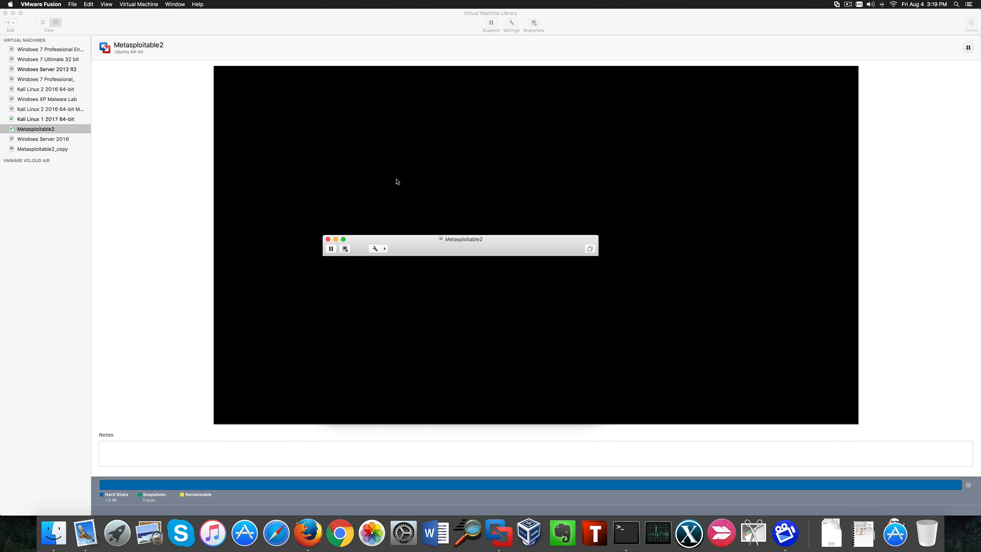
{"action": "left_click_drag", "start_coordinate": [426, 248], "coordinate": [338, 159]}
{"action": "left_click", "coordinate": [353, 213]}
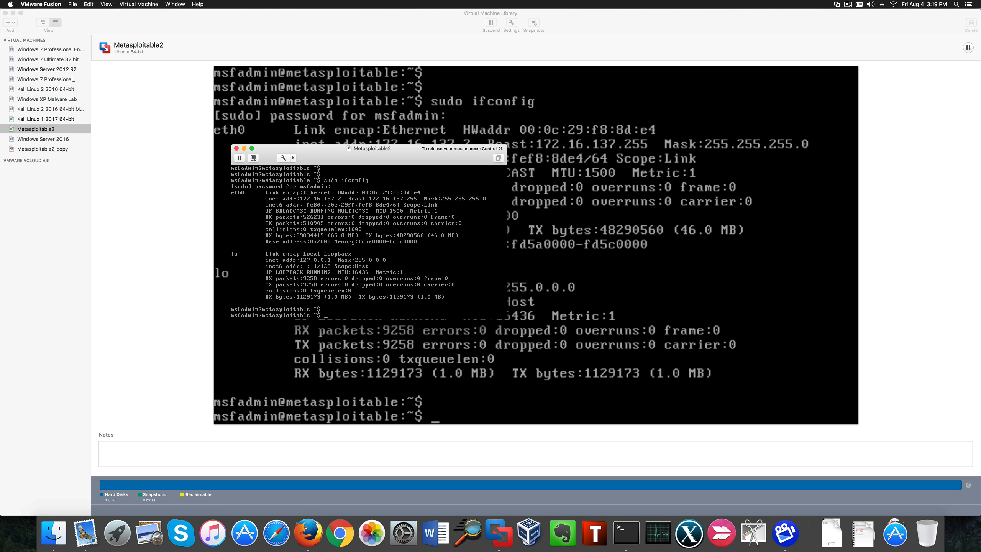
{"action": "key", "text": "ctrl+super"}
{"action": "left_click", "coordinate": [4, 12]}
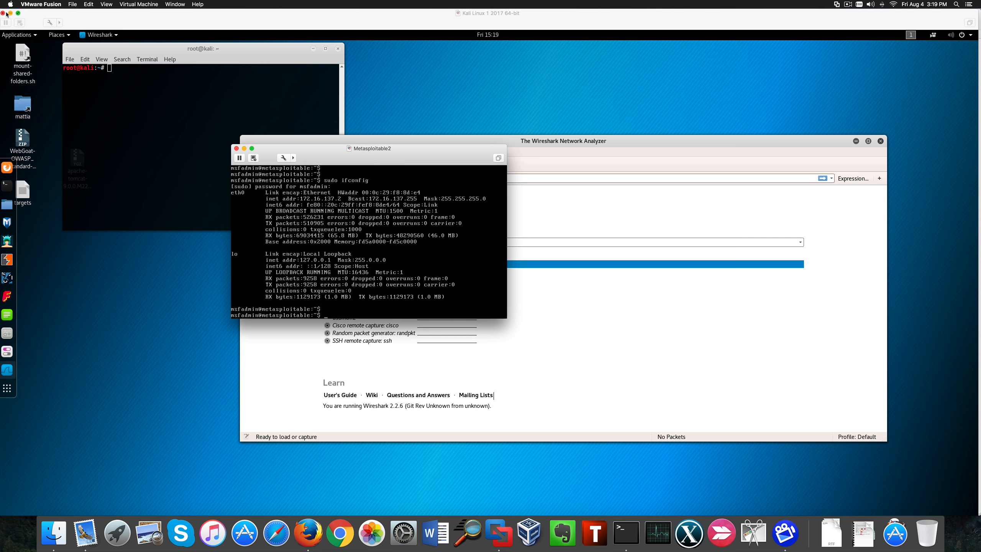
{"action": "left_click_drag", "start_coordinate": [405, 165], "coordinate": [220, 256]}
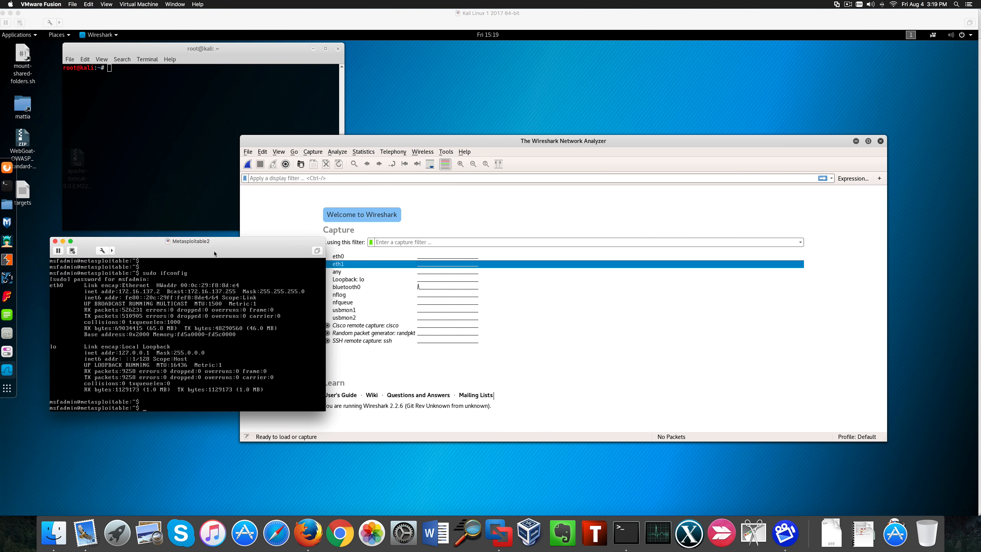
- Open the capture interface options to review the promiscuous mode setting, then close the dialog
{"action": "left_click", "coordinate": [567, 143]}
{"action": "left_click_drag", "start_coordinate": [567, 143], "coordinate": [696, 128]}
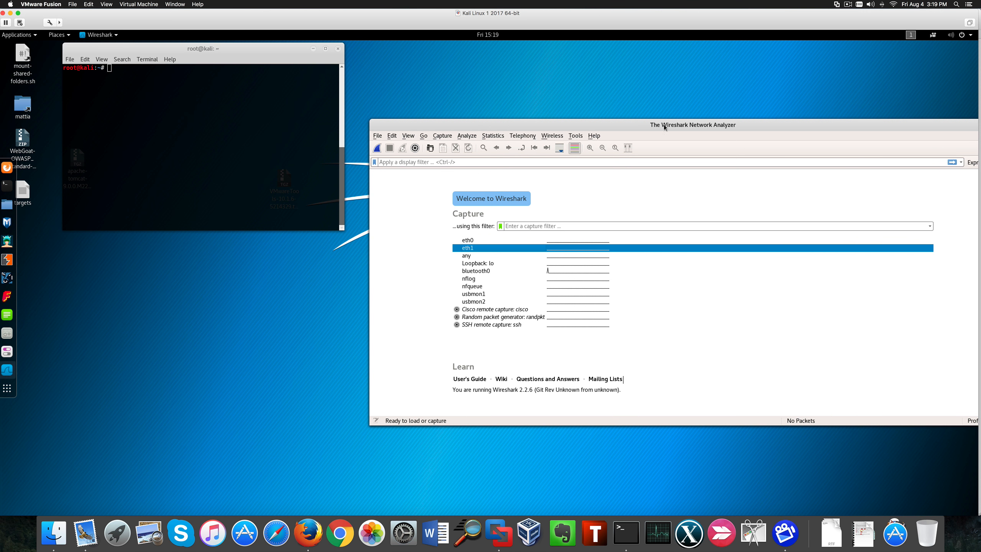
{"action": "left_click_drag", "start_coordinate": [630, 123], "coordinate": [540, 102]}
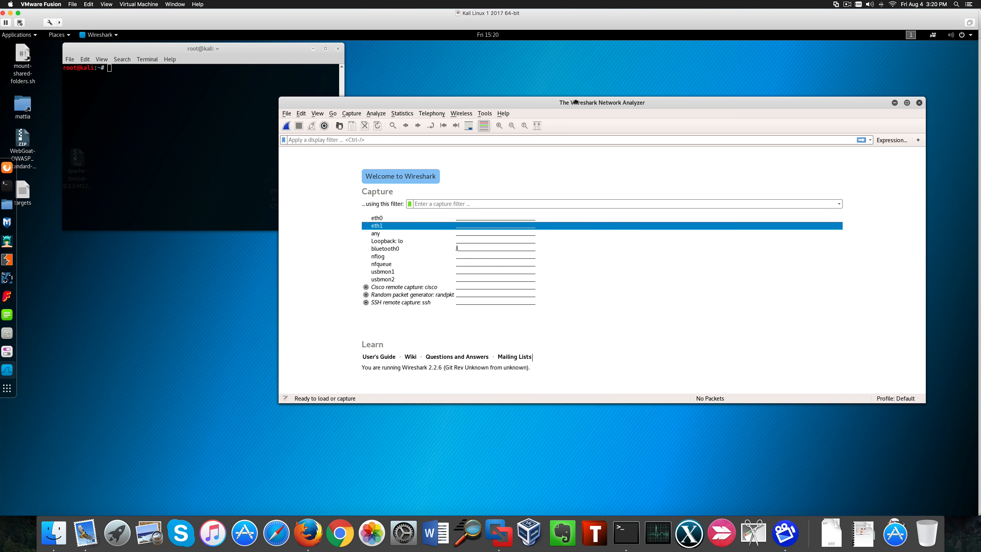
{"action": "left_click_drag", "start_coordinate": [592, 104], "coordinate": [531, 93]}
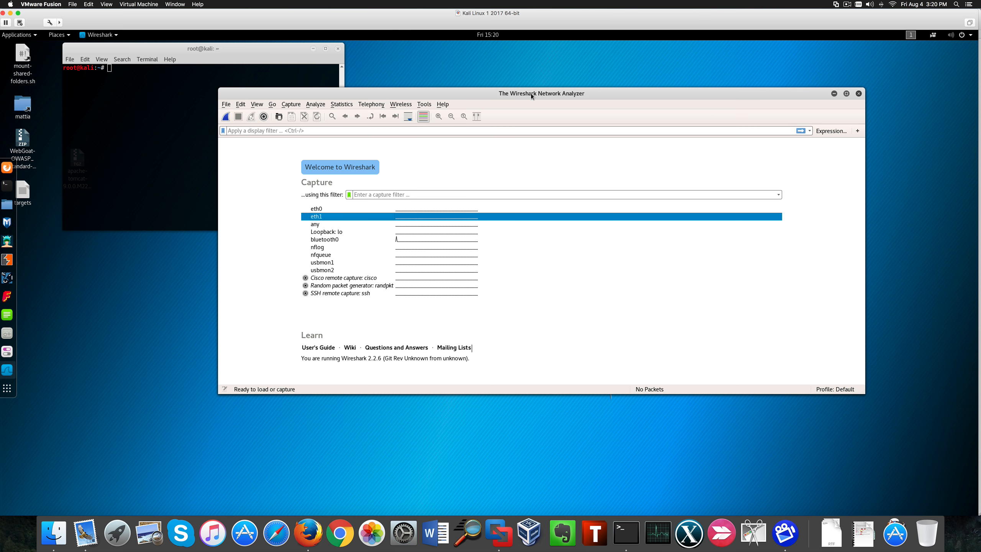
{"action": "left_click", "coordinate": [290, 106]}
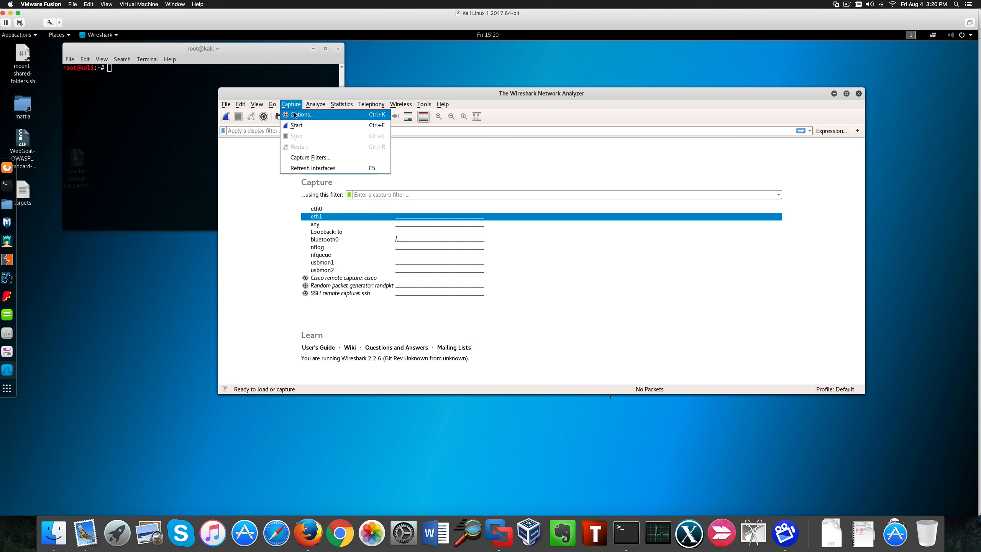
{"action": "left_click", "coordinate": [295, 115]}
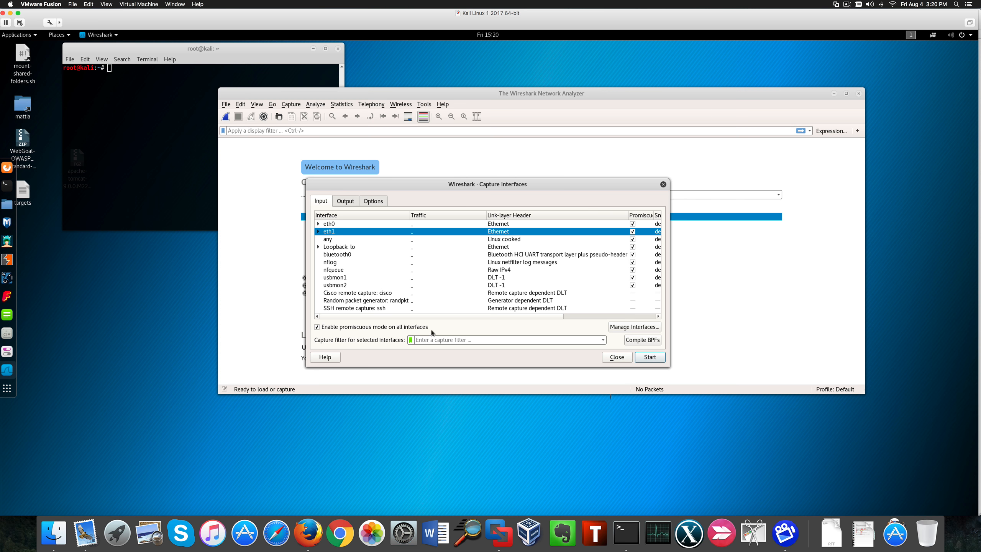
{"action": "left_click", "coordinate": [328, 329]}
{"action": "left_click", "coordinate": [322, 328]}
{"action": "mouse_move", "coordinate": [371, 232]}
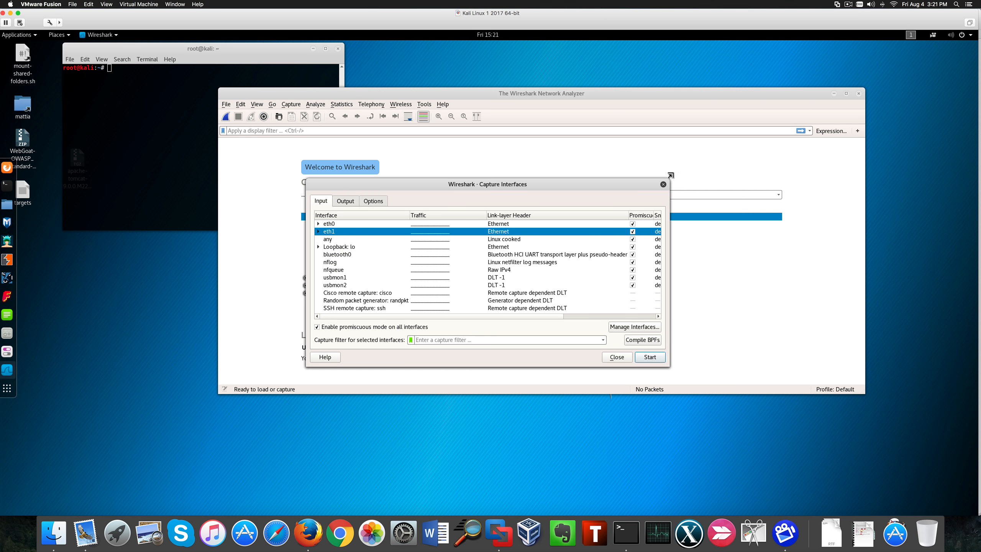
{"action": "left_click", "coordinate": [662, 184]}
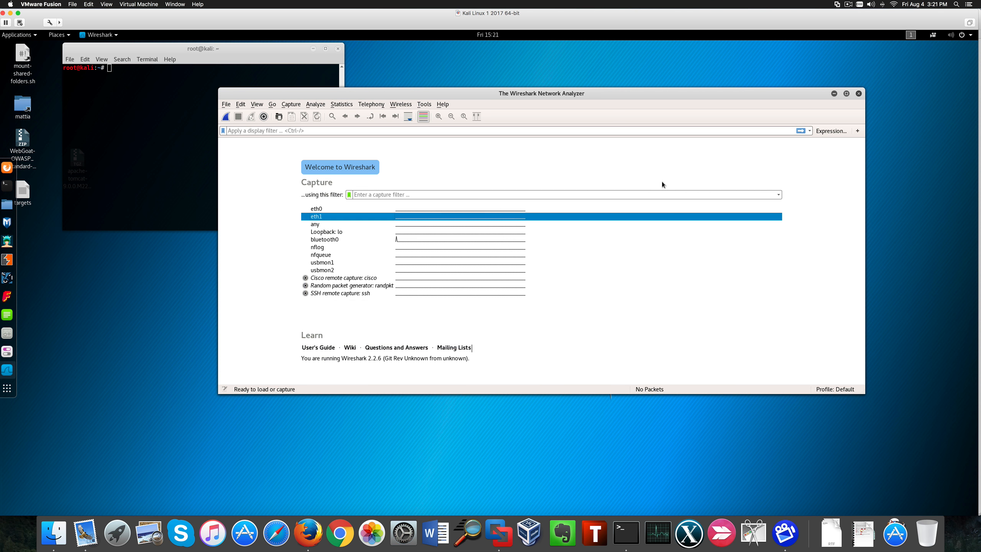
{"action": "left_click_drag", "start_coordinate": [532, 92], "coordinate": [450, 98]}
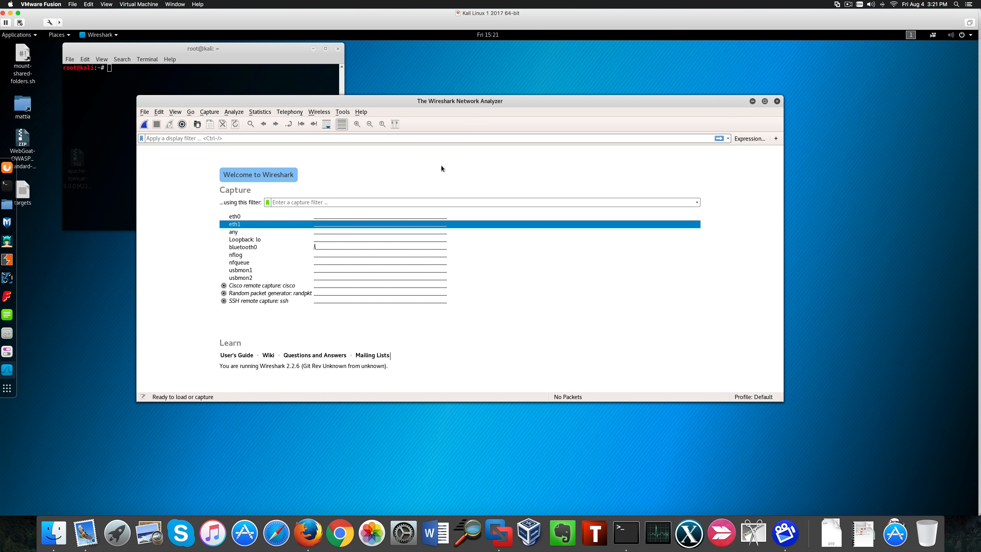
{"action": "left_click_drag", "start_coordinate": [317, 99], "coordinate": [414, 98]}
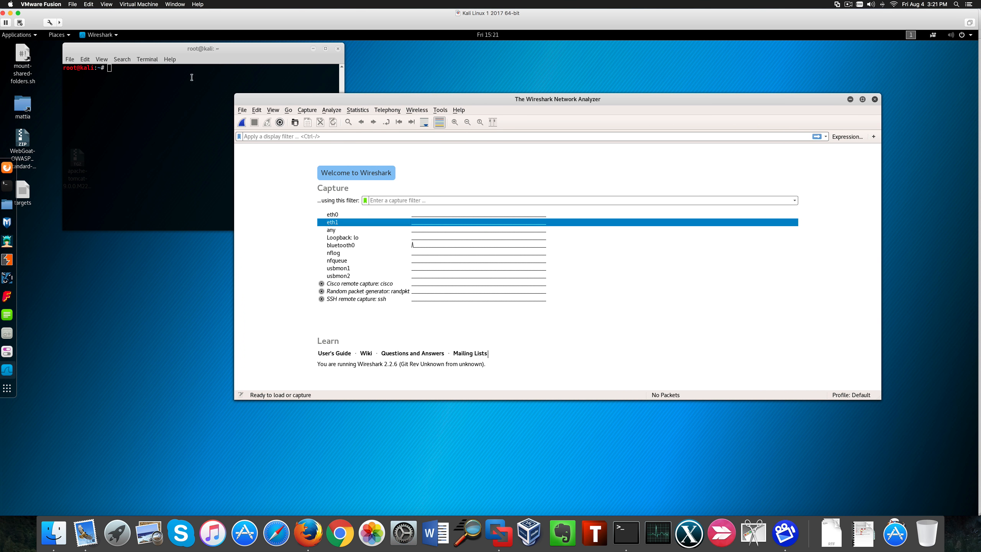
{"action": "left_click", "coordinate": [141, 71]}
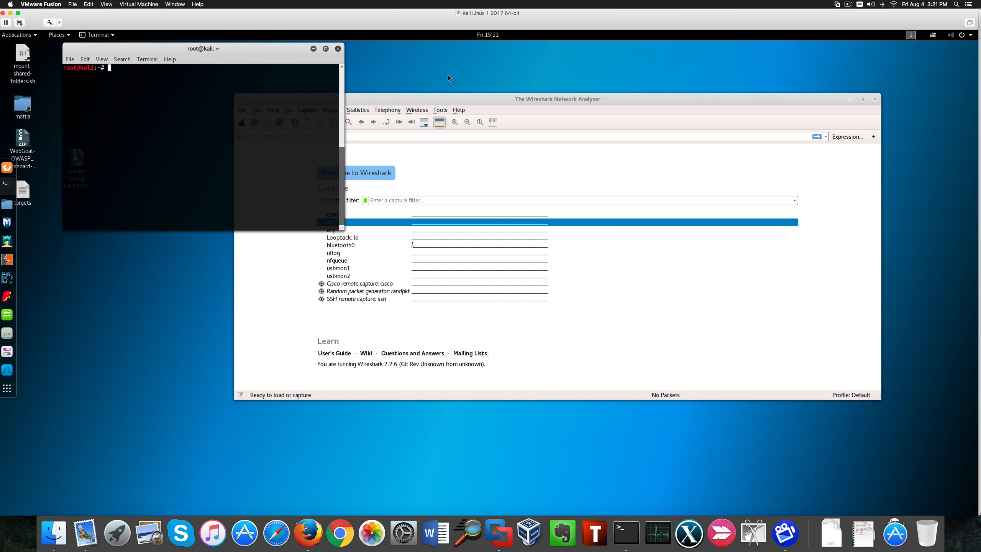
{"action": "left_click_drag", "start_coordinate": [498, 99], "coordinate": [556, 100]}
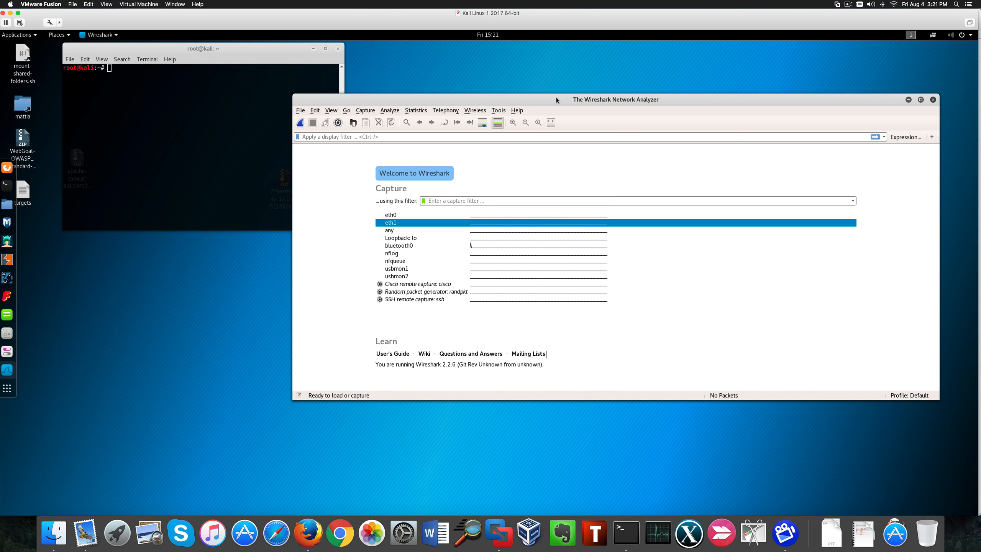
{"action": "key", "text": "Up"}
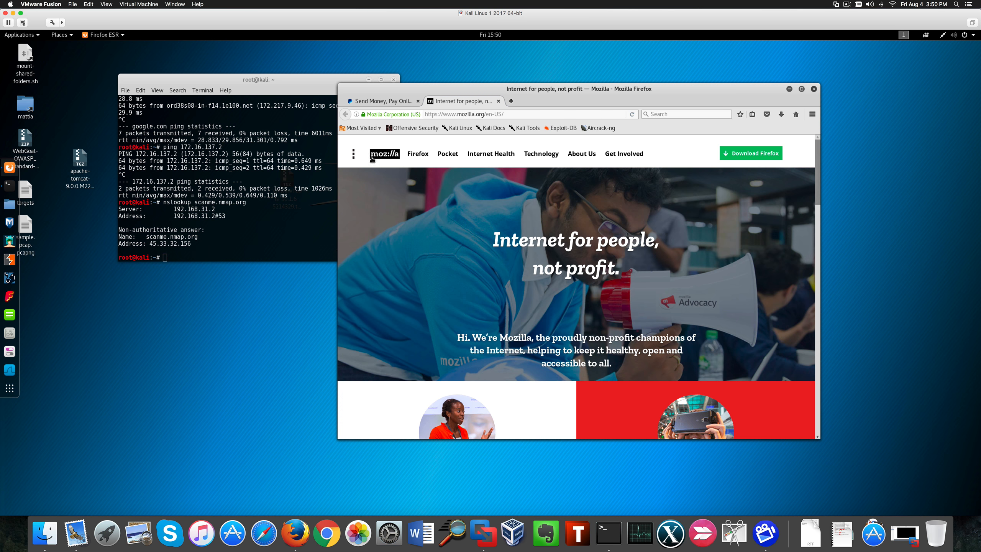
- Launch Wireshark, dismiss the Lua error, and select the eth0 capture interface
{"action": "left_click", "coordinate": [9, 370]}
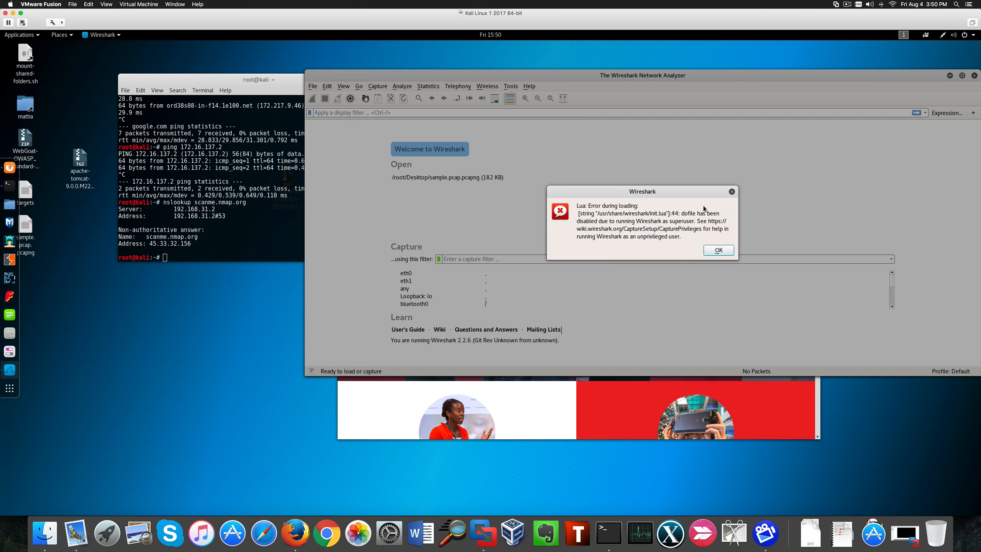
{"action": "left_click", "coordinate": [719, 250]}
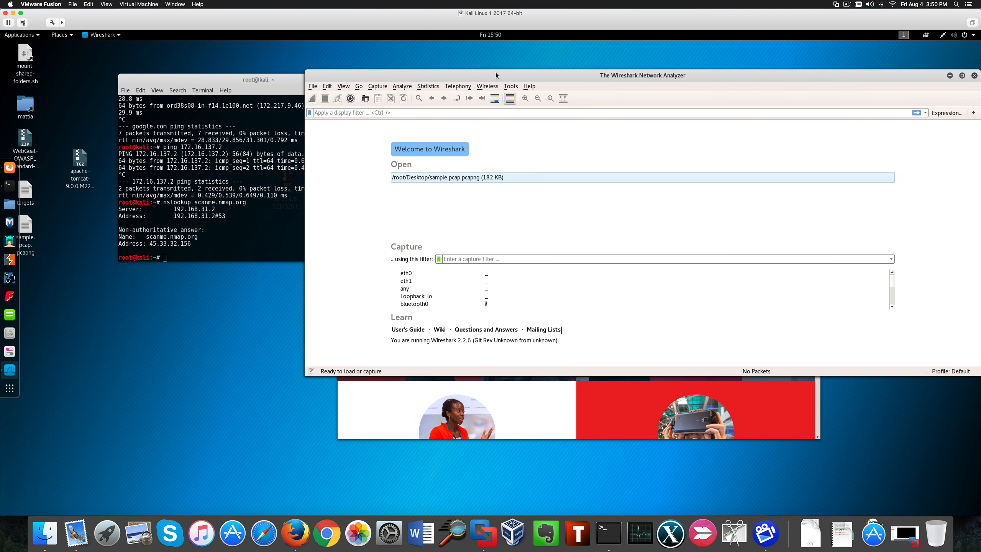
{"action": "left_click_drag", "start_coordinate": [496, 75], "coordinate": [563, 53]}
{"action": "left_click", "coordinate": [472, 254]}
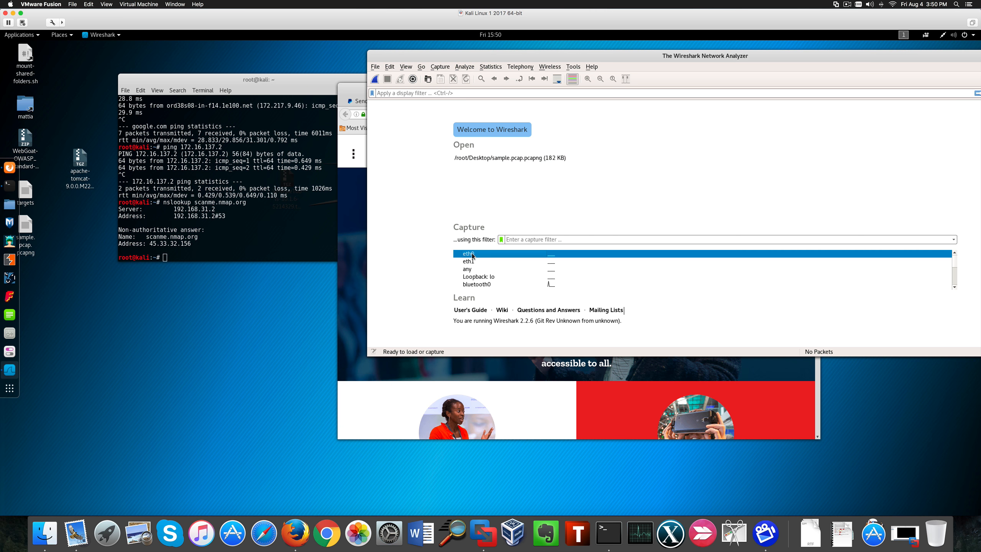
- Highlight the nslookup answer for scanme.nmap.org in the terminal output
{"action": "left_click", "coordinate": [201, 243]}
{"action": "left_click_drag", "start_coordinate": [201, 243], "coordinate": [127, 237]}
{"action": "left_click", "coordinate": [216, 241]}
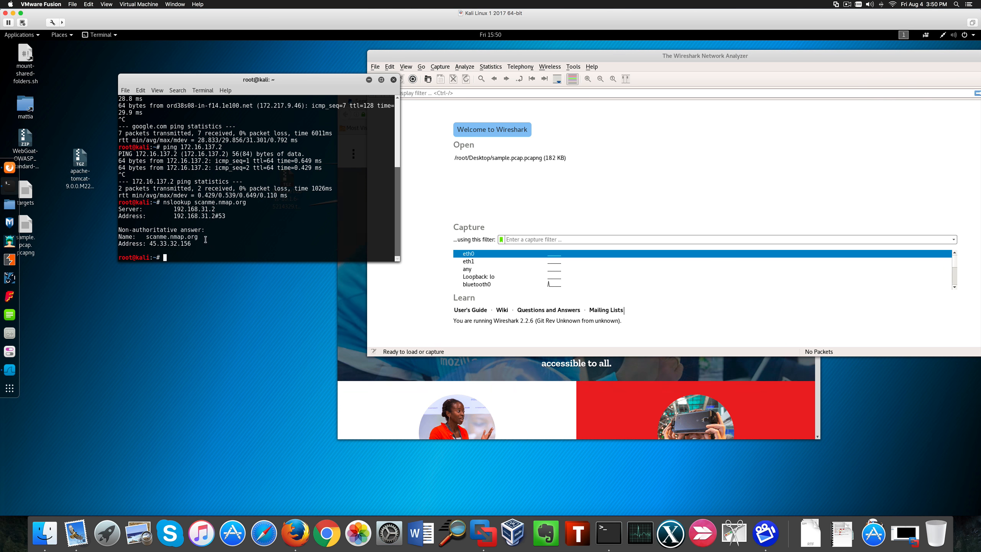
{"action": "triple_click", "coordinate": [218, 241]}
{"action": "left_click_drag", "start_coordinate": [218, 241], "coordinate": [118, 228]}
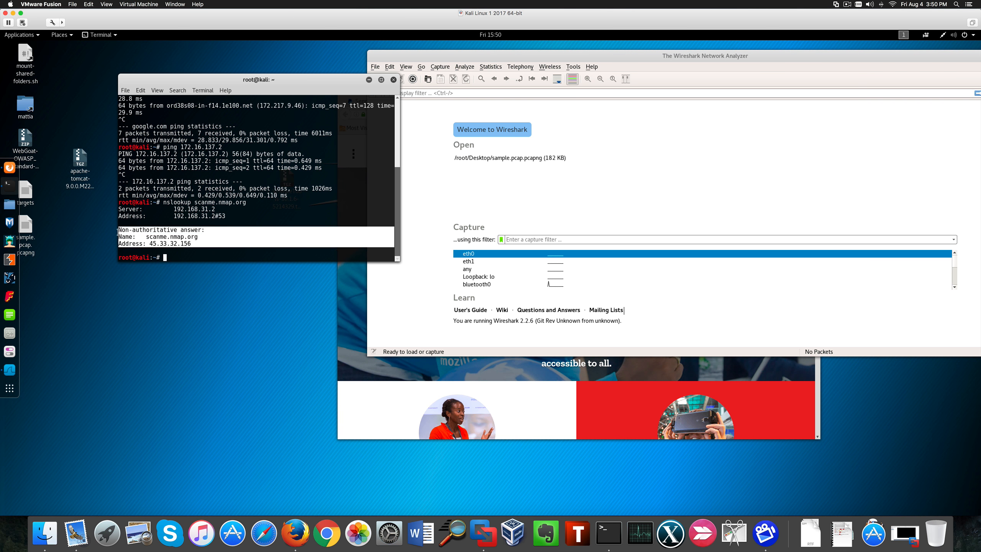
- Begin an nmap command in the terminal
{"action": "left_click", "coordinate": [175, 234]}
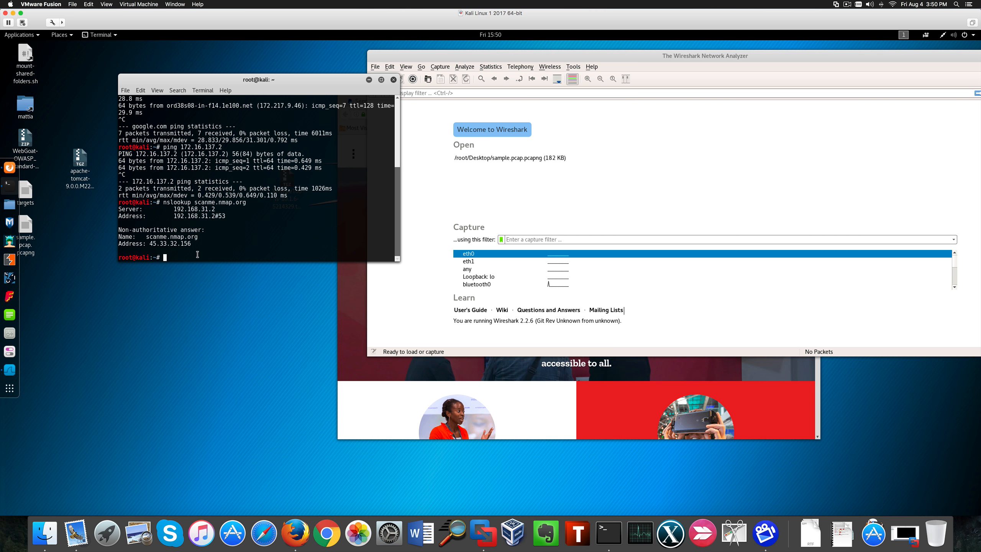
{"action": "type", "text": "namp"}
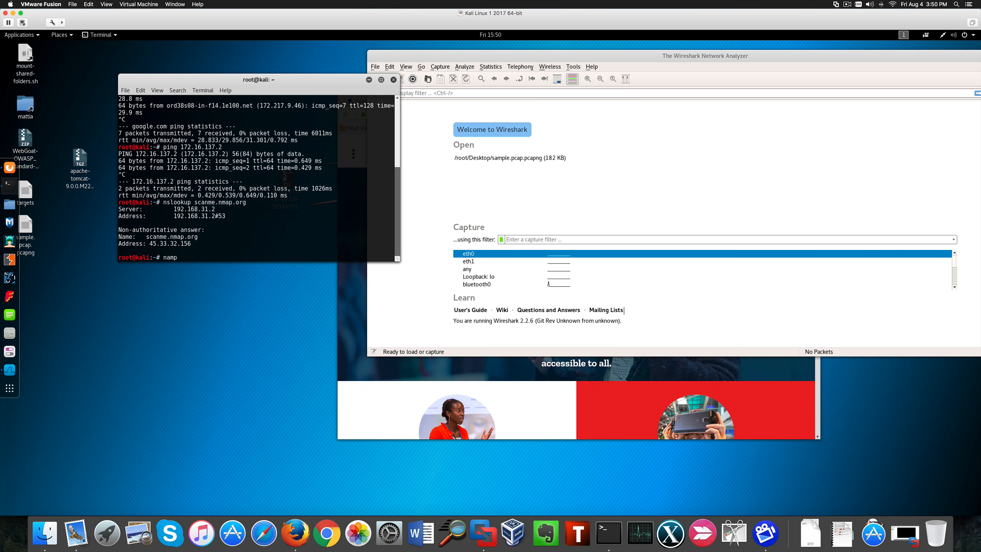
{"action": "key", "text": "BackSpace"}
{"action": "key", "text": "BackSpace"}
{"action": "key", "text": "BackSpace"}
{"action": "type", "text": "map"}
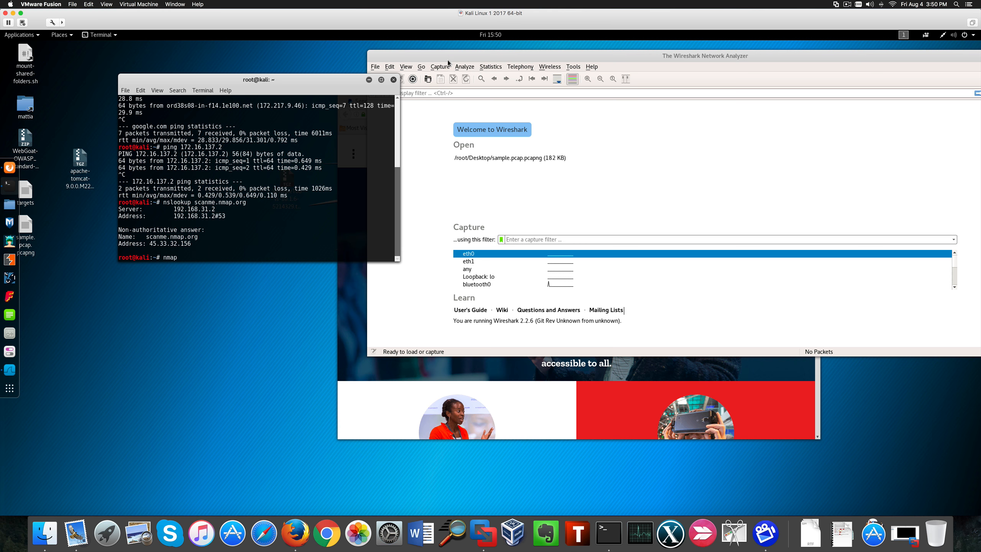
- Start capturing packets on eth0 and enter the administrator password to allow the virtual machine to monitor traffic
{"action": "left_click_drag", "start_coordinate": [447, 62], "coordinate": [439, 64]}
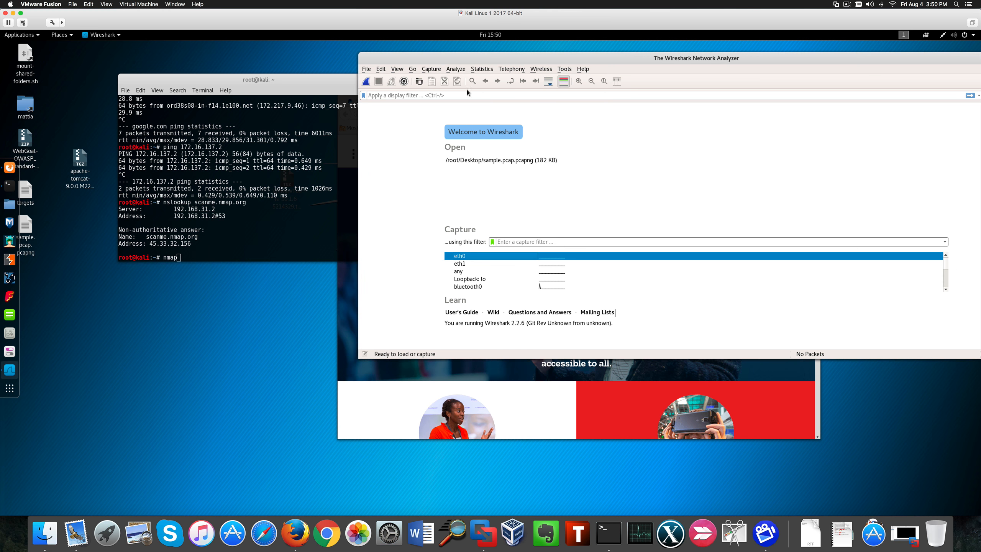
{"action": "left_click", "coordinate": [366, 82]}
{"action": "type", "text": "•••••••••••"}
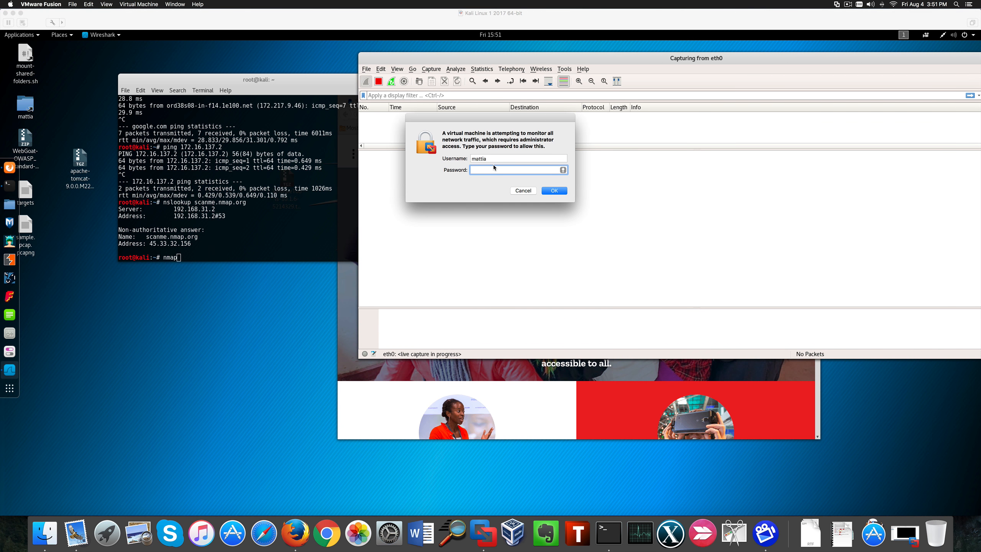
- Run an nmap -T4 scan against scanme.nmap.org's address 45.33.32.156
{"action": "key", "text": "BackSpace"}
{"action": "key", "text": "BackSpace"}
{"action": "key", "text": "BackSpace"}
{"action": "key", "text": "BackSpace"}
{"action": "key", "text": "BackSpace"}
{"action": "key", "text": "BackSpace"}
{"action": "key", "text": "BackSpace"}
{"action": "key", "text": "BackSpace"}
{"action": "key", "text": "BackSpace"}
{"action": "key", "text": "BackSpace"}
{"action": "key", "text": "BackSpace"}
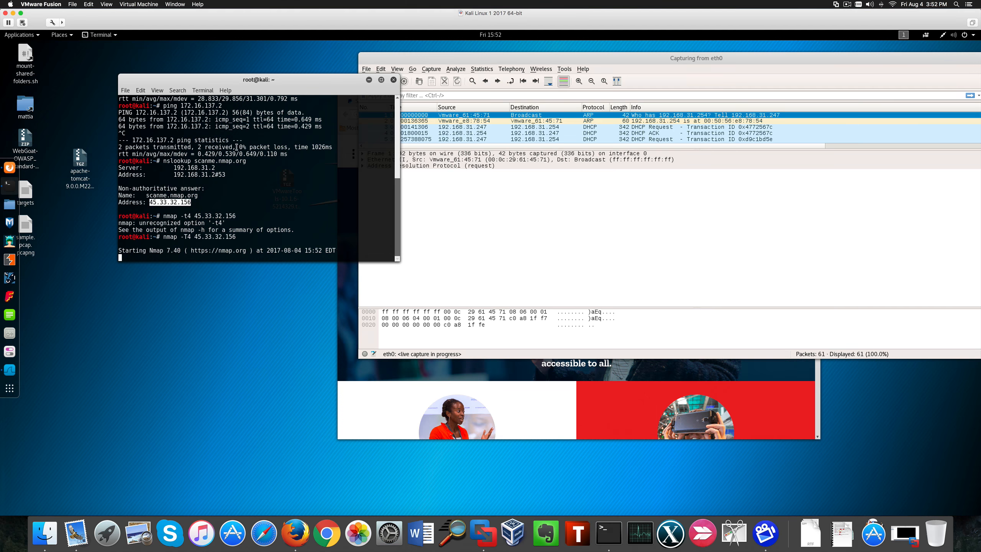
- Bring the Firefox window forward and close the PayPal tab
{"action": "left_click_drag", "start_coordinate": [326, 89], "coordinate": [275, 83]}
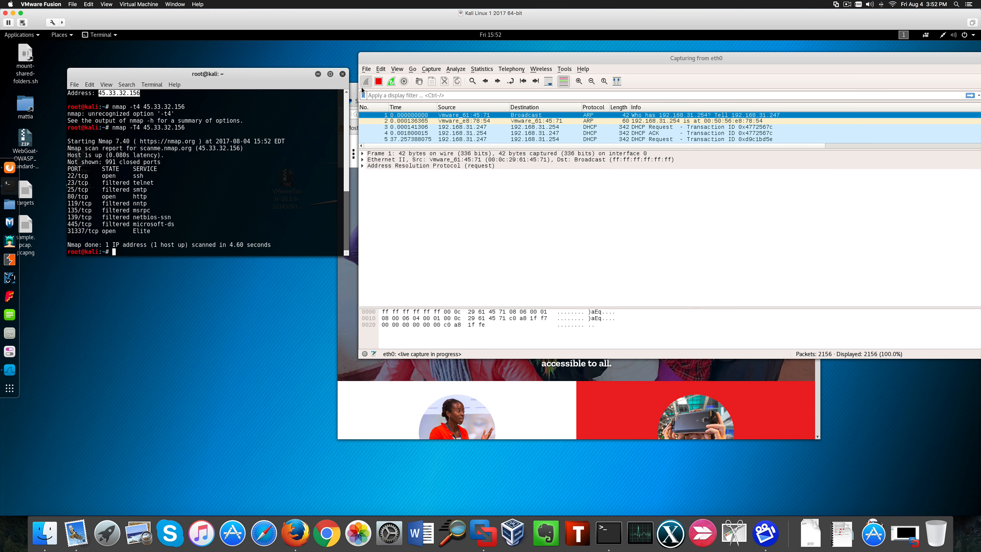
{"action": "left_click", "coordinate": [755, 145]}
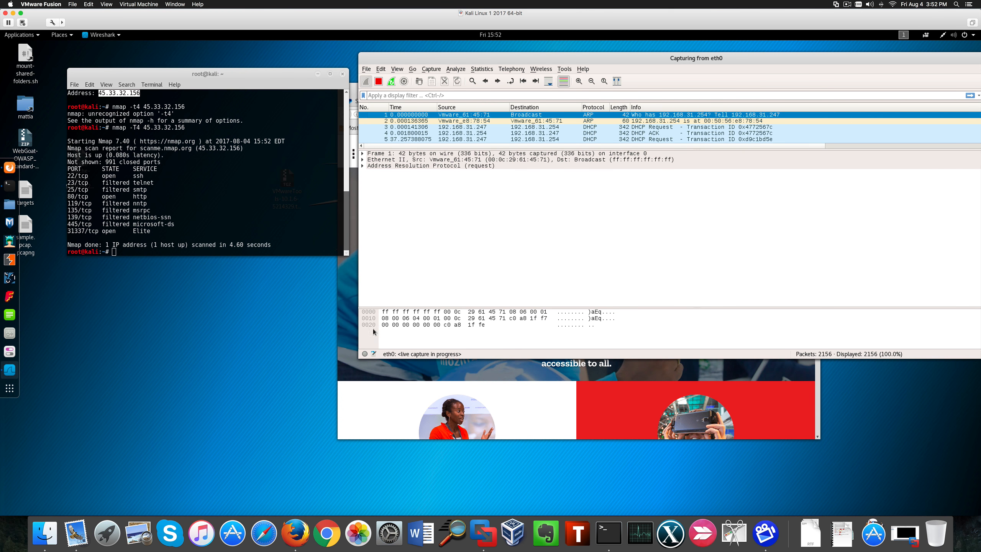
{"action": "left_click", "coordinate": [345, 333]}
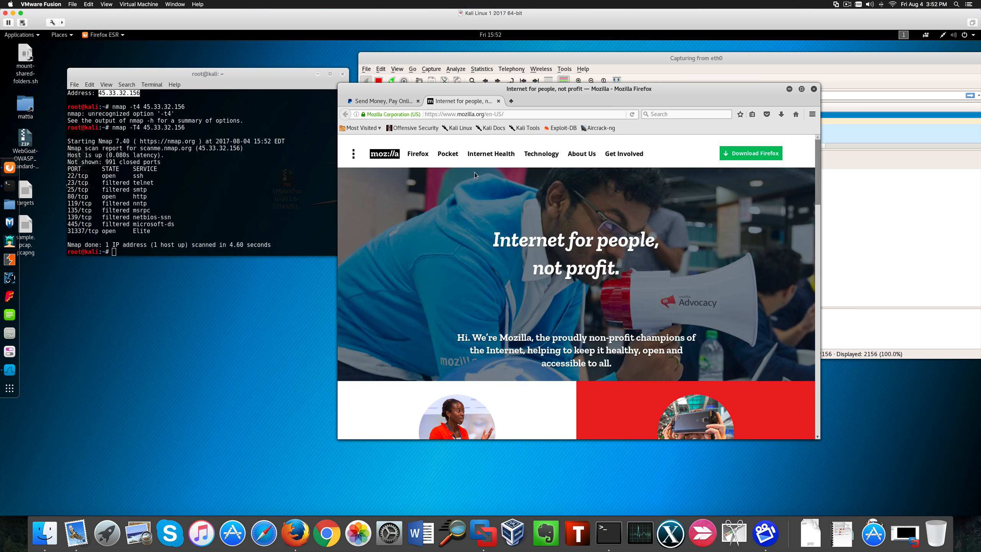
{"action": "left_click", "coordinate": [505, 114]}
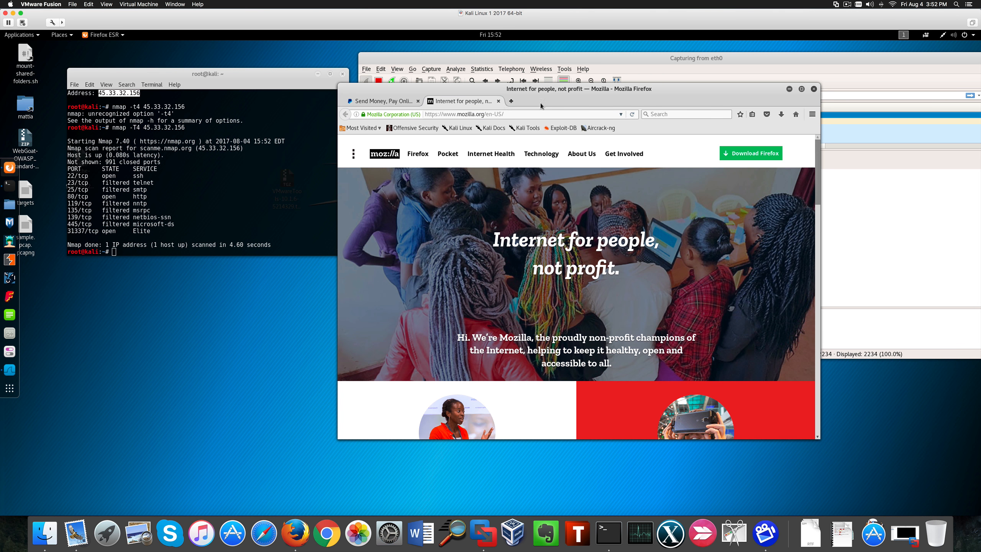
{"action": "left_click", "coordinate": [418, 101]}
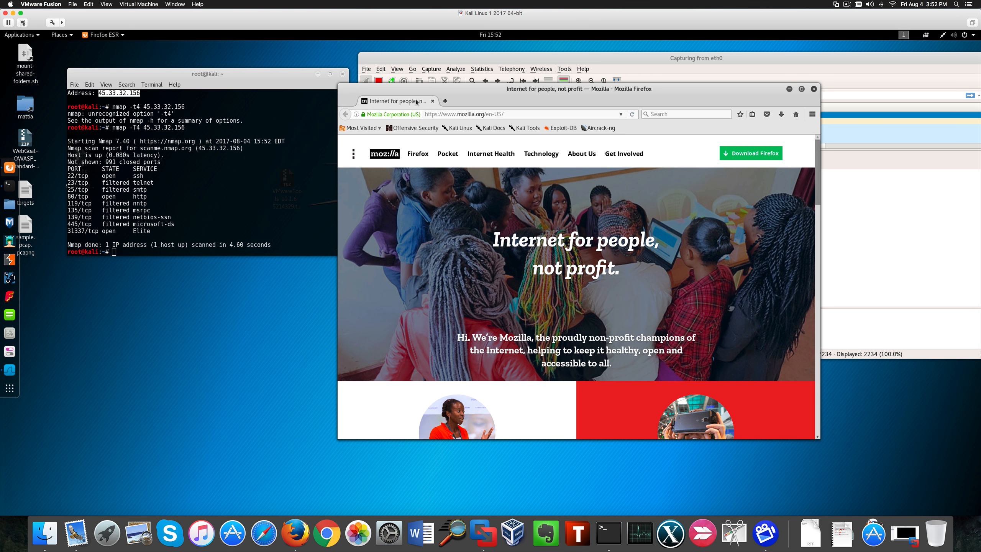
{"action": "left_click", "coordinate": [430, 102]}
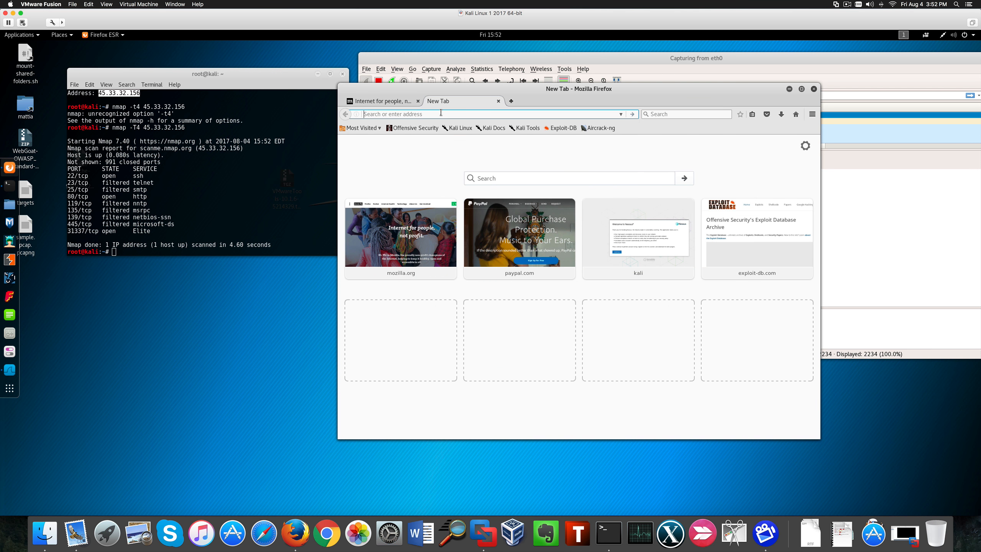
{"action": "type", "text": "http"}
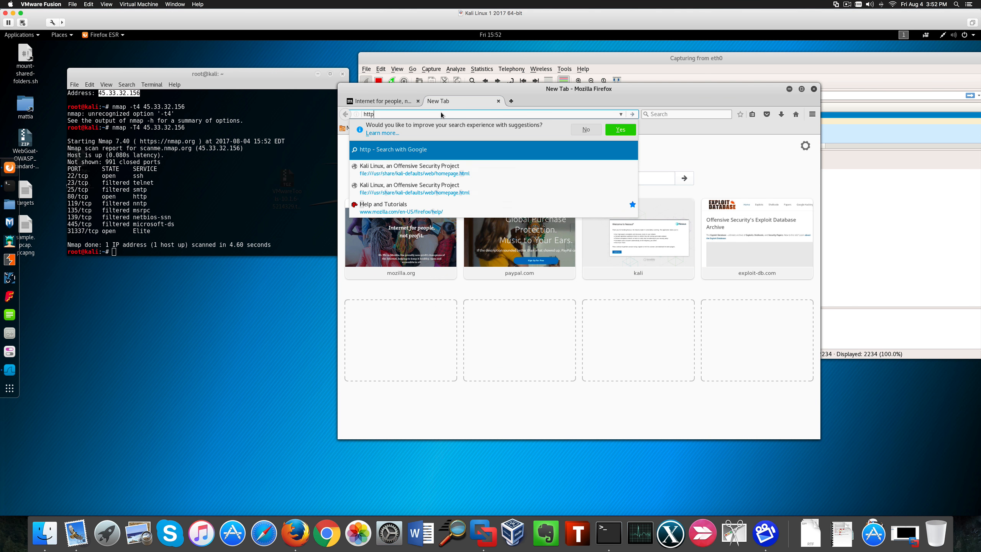
{"action": "type", "text": "s.//www."}
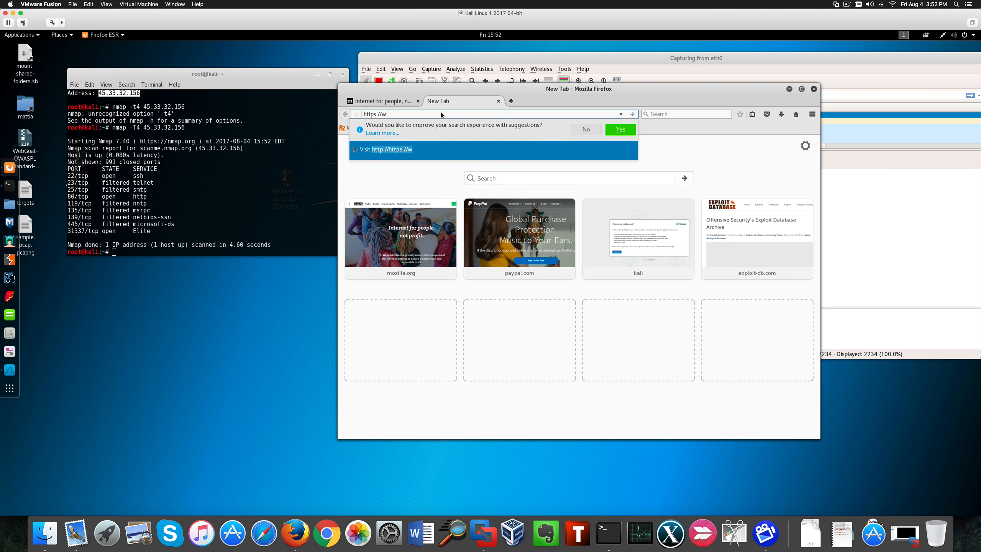
{"action": "type", "text": "nsa.gov"}
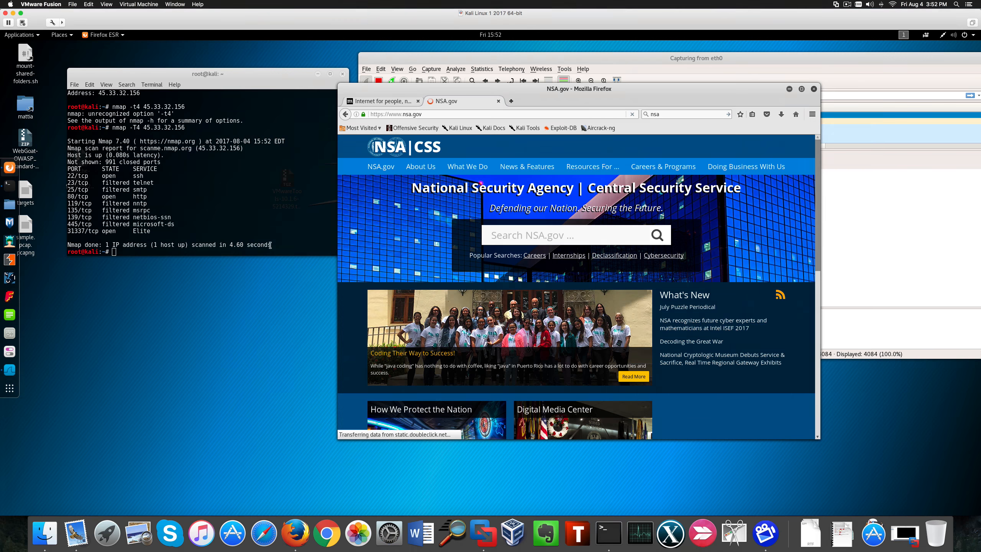
- Scroll through the live packet list in Wireshark to examine the captured traffic
{"action": "left_click", "coordinate": [617, 59]}
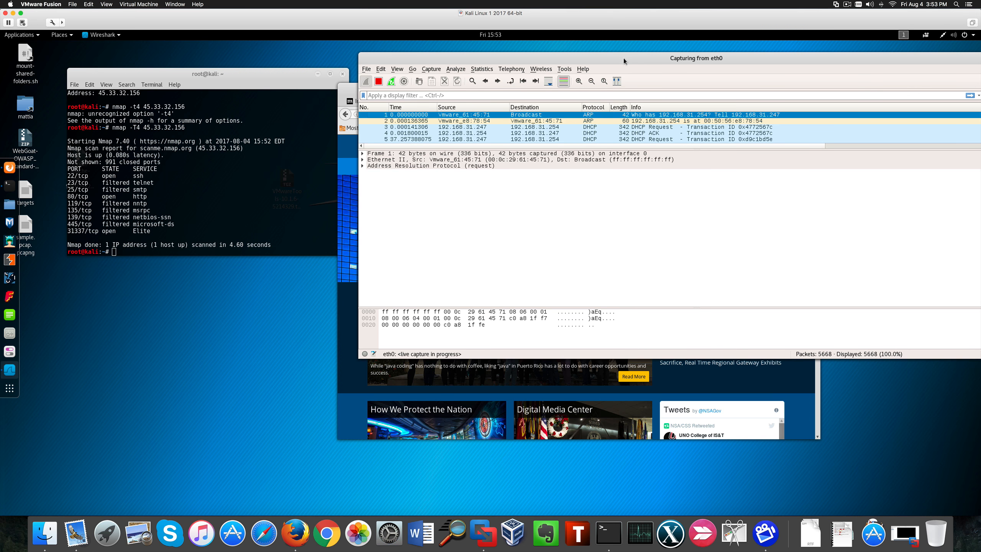
{"action": "left_click_drag", "start_coordinate": [623, 58], "coordinate": [504, 65]}
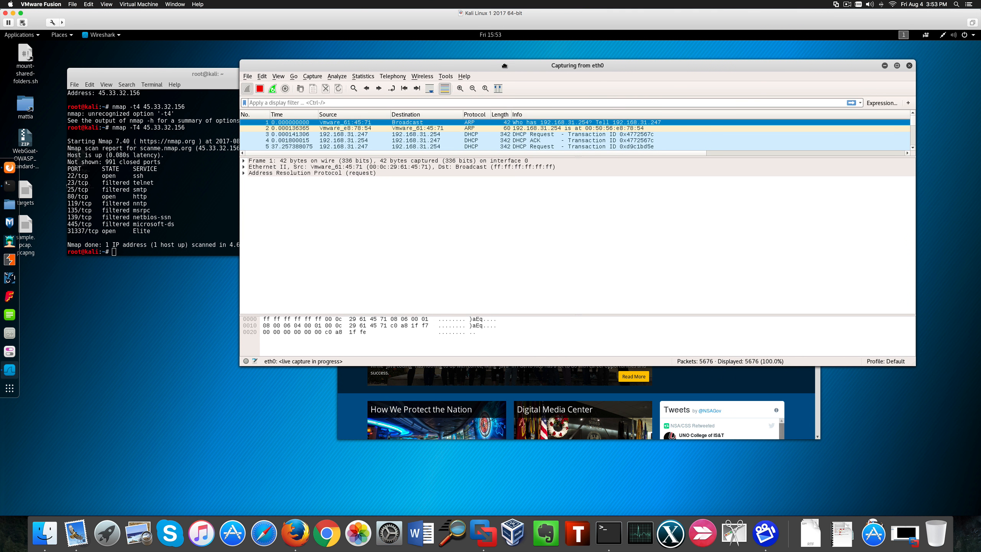
{"action": "left_click_drag", "start_coordinate": [912, 122], "coordinate": [912, 145]}
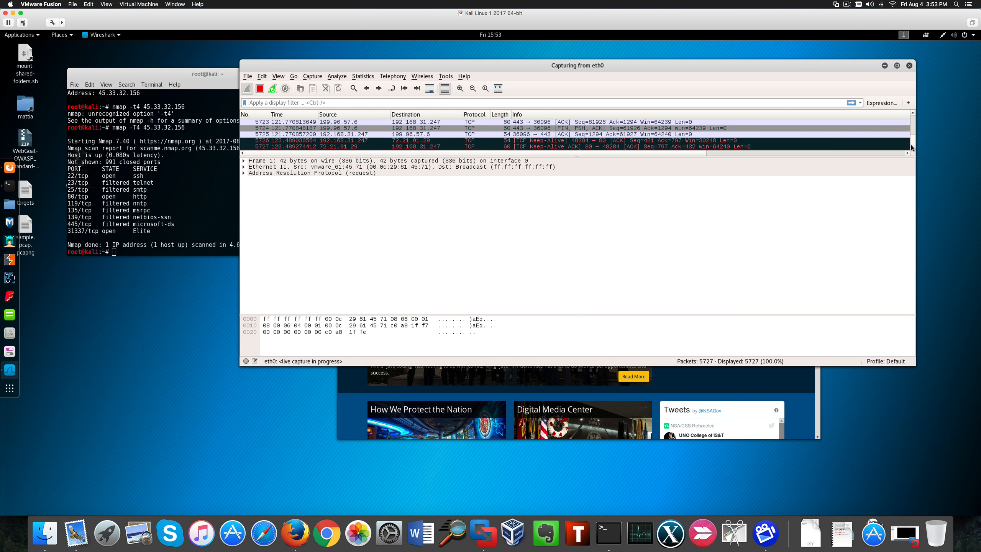
{"action": "left_click", "coordinate": [912, 134]}
{"action": "left_click_drag", "start_coordinate": [912, 135], "coordinate": [912, 138]}
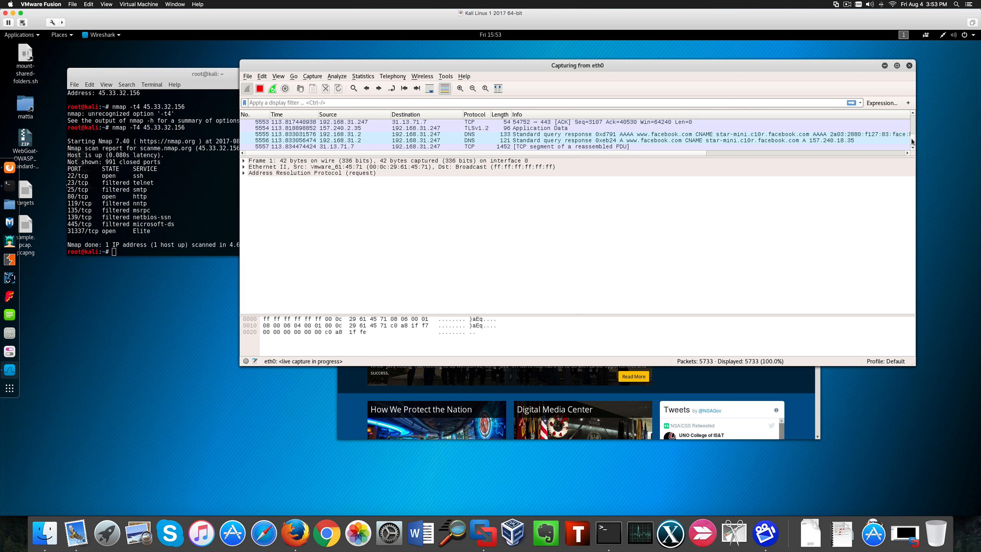
{"action": "left_click_drag", "start_coordinate": [912, 133], "coordinate": [912, 117]}
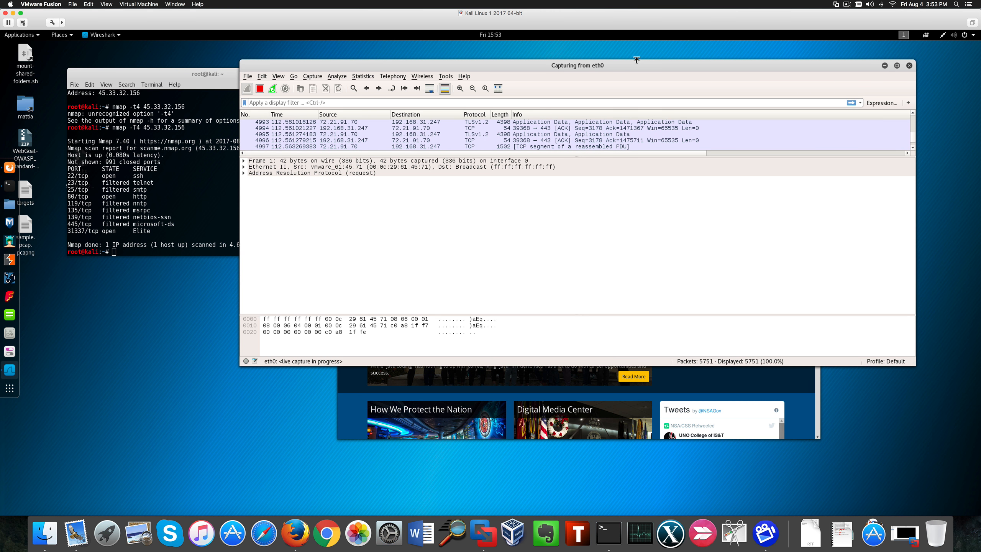
- Stop the packet capture
{"action": "left_click_drag", "start_coordinate": [582, 62], "coordinate": [645, 68]}
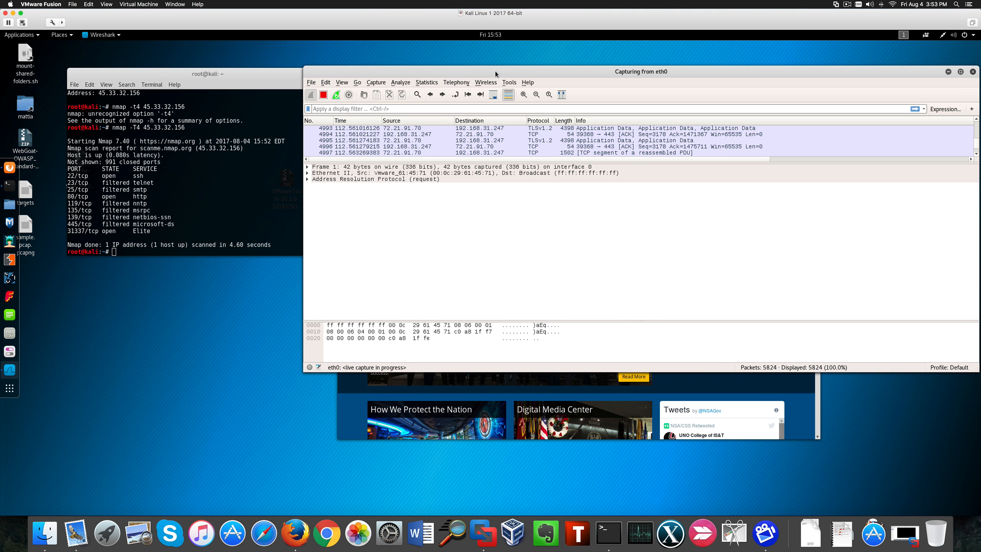
{"action": "left_click_drag", "start_coordinate": [495, 71], "coordinate": [442, 117]}
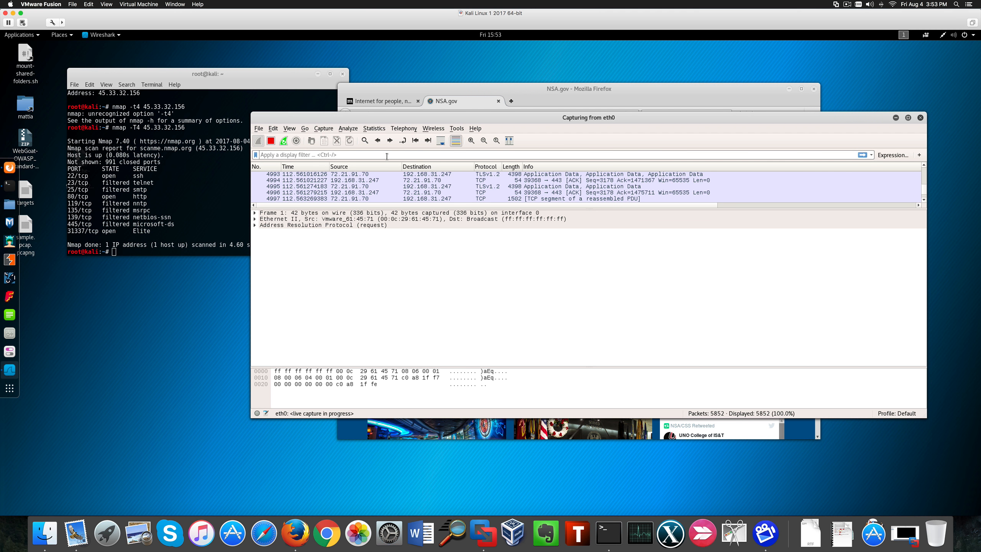
{"action": "left_click", "coordinate": [270, 142]}
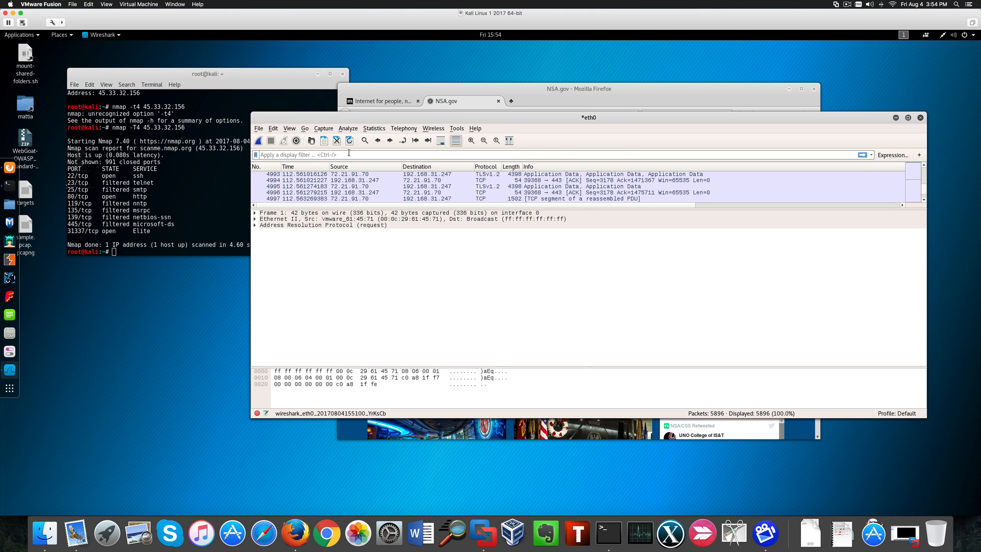
- Apply the display filter http to the captured packets
{"action": "type", "text": "htt"}
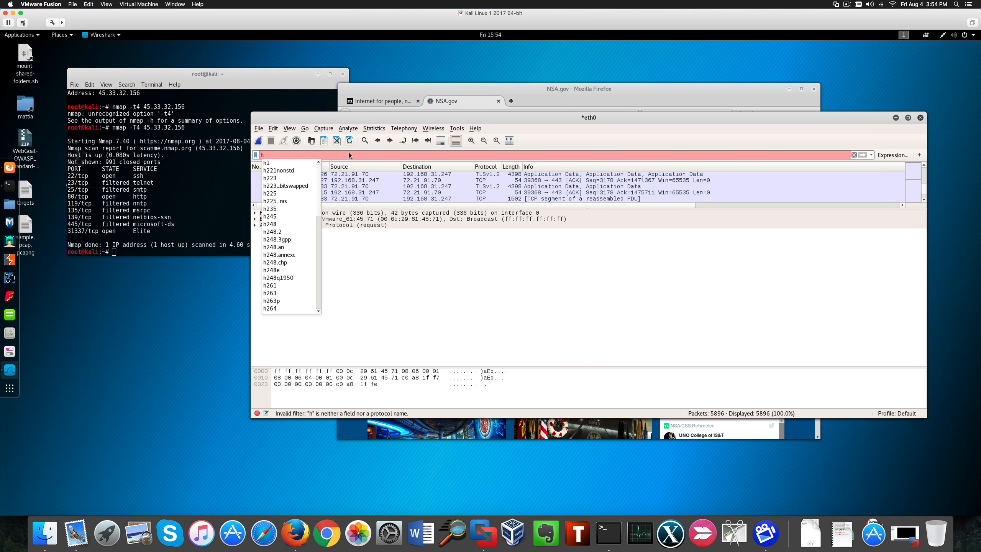
{"action": "key", "text": "BackSpace"}
{"action": "key", "text": "BackSpace"}
{"action": "key", "text": "BackSpace"}
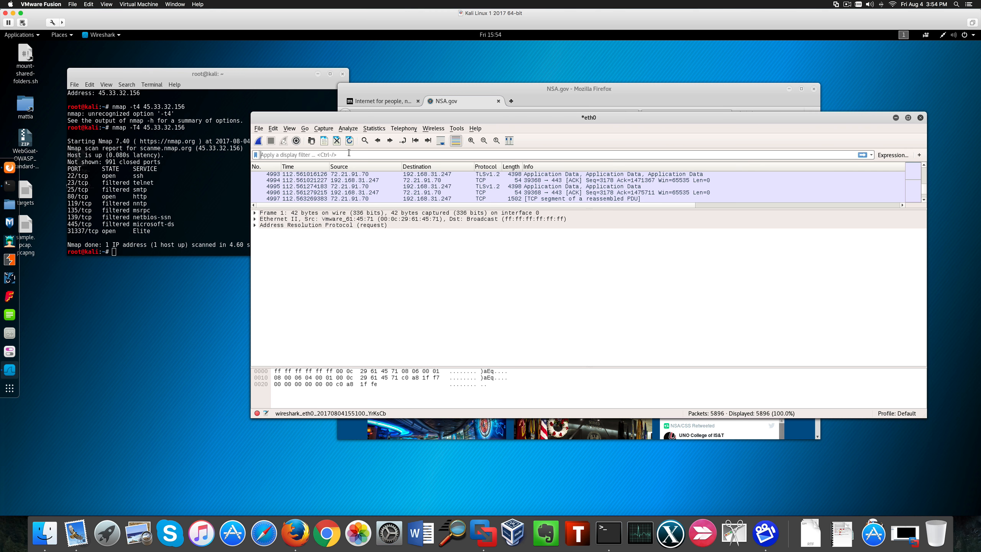
{"action": "type", "text": "http"}
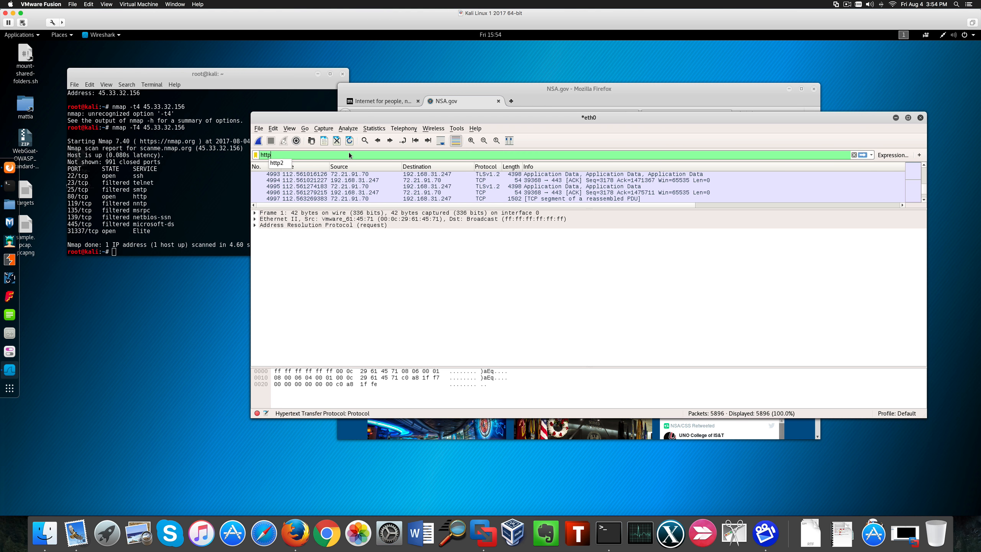
{"action": "key", "text": "Return"}
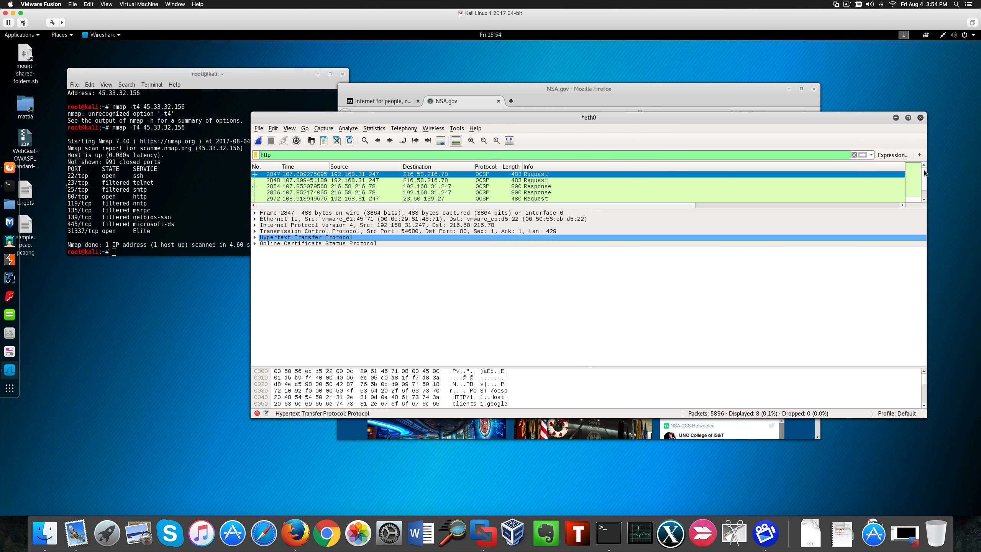
- Select the second OCSP request and expand its Online Certificate Status Protocol and tbsRequest details
{"action": "left_click", "coordinate": [476, 181]}
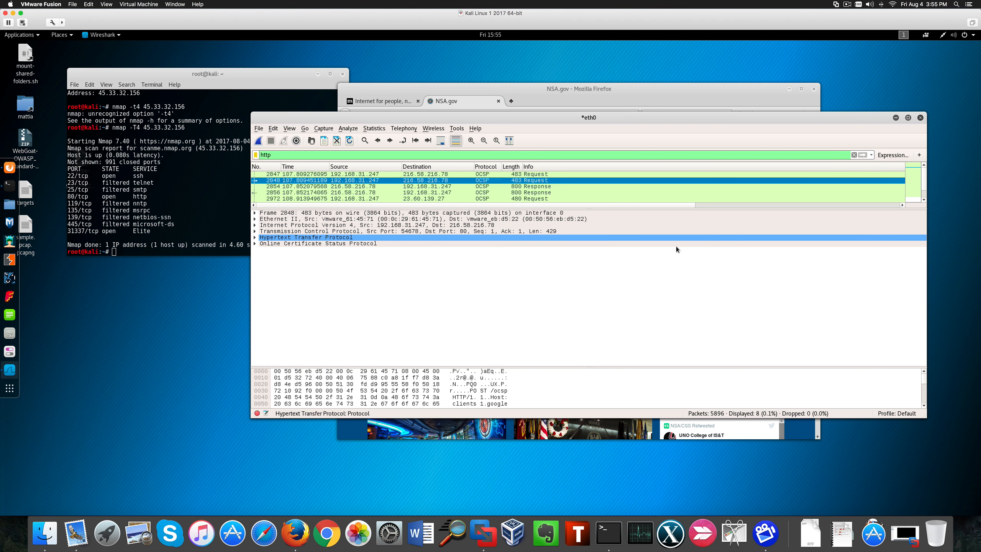
{"action": "left_click", "coordinate": [255, 244]}
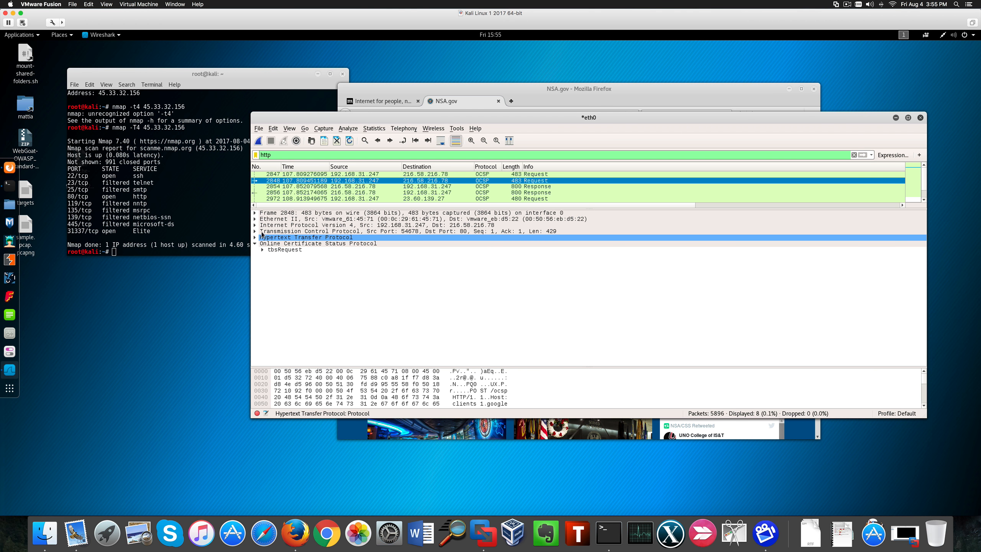
{"action": "left_click", "coordinate": [262, 249]}
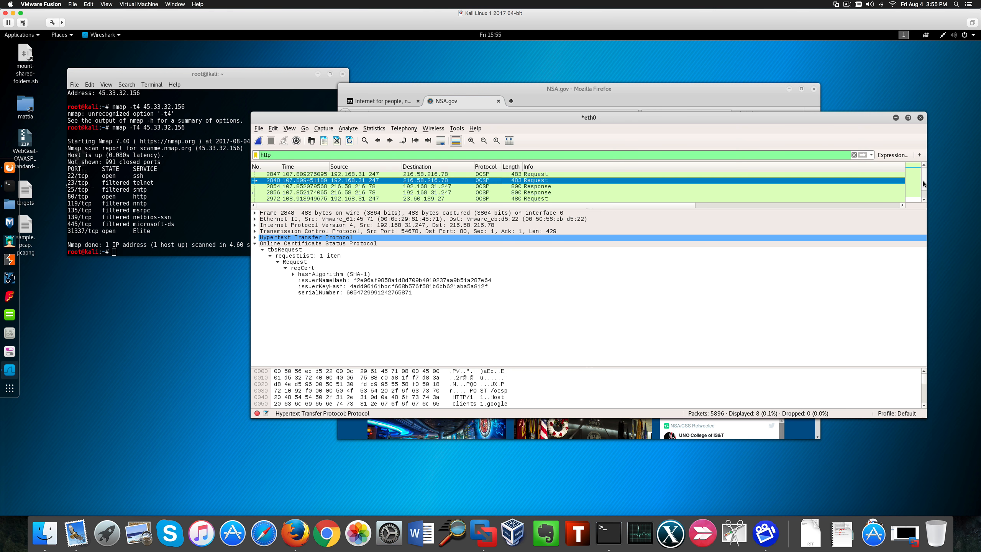
{"action": "scroll", "coordinate": [923, 184], "scroll_direction": "down", "scroll_amount": 3}
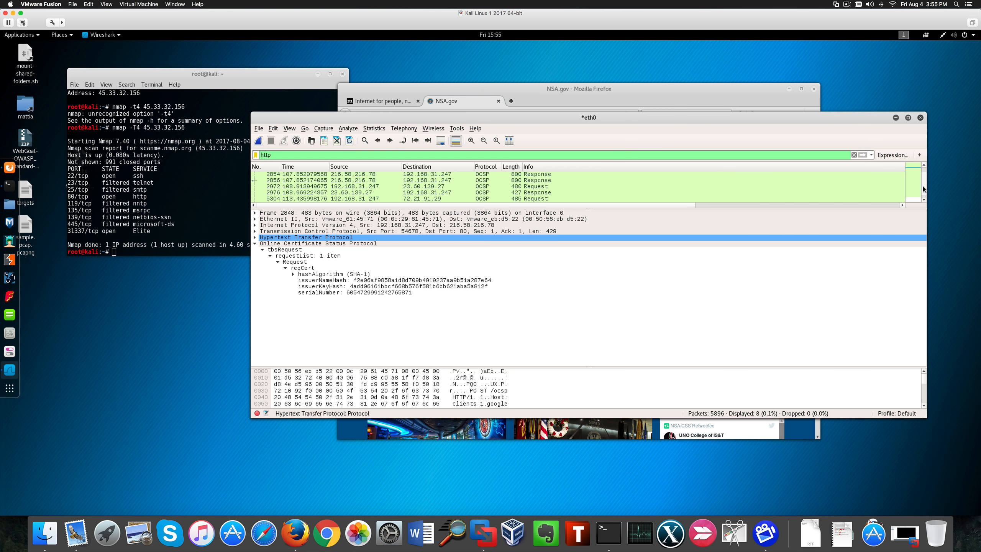
{"action": "scroll", "coordinate": [922, 195], "scroll_direction": "up", "scroll_amount": 3}
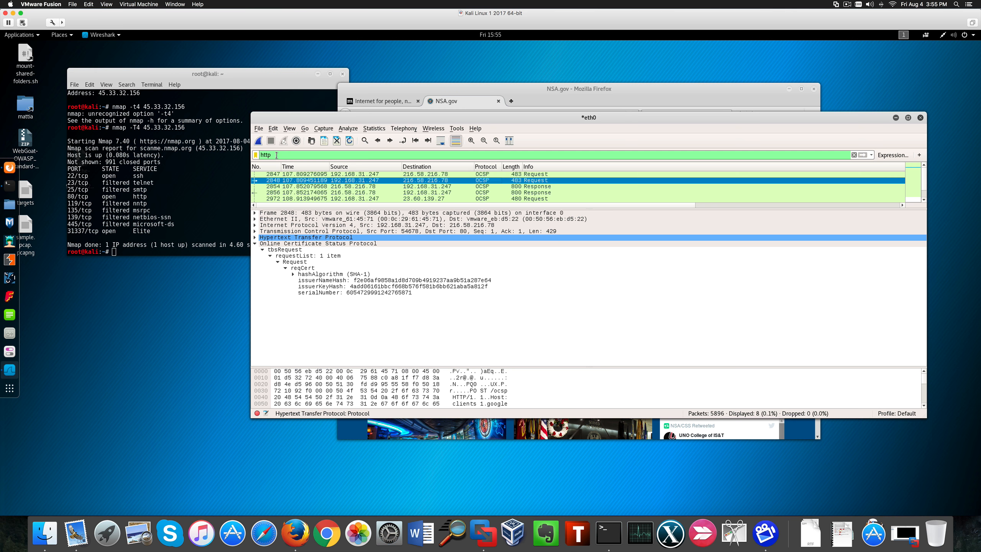
- Replace the display filter with tcp.dstport==443 and apply it
{"action": "double_click", "coordinate": [259, 154]}
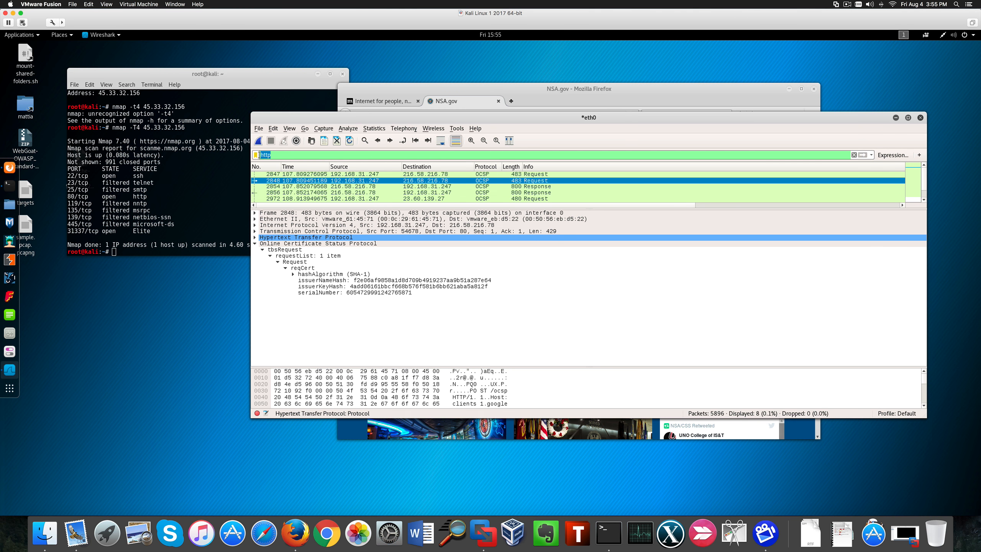
{"action": "left_click_drag", "start_coordinate": [475, 114], "coordinate": [485, 146]}
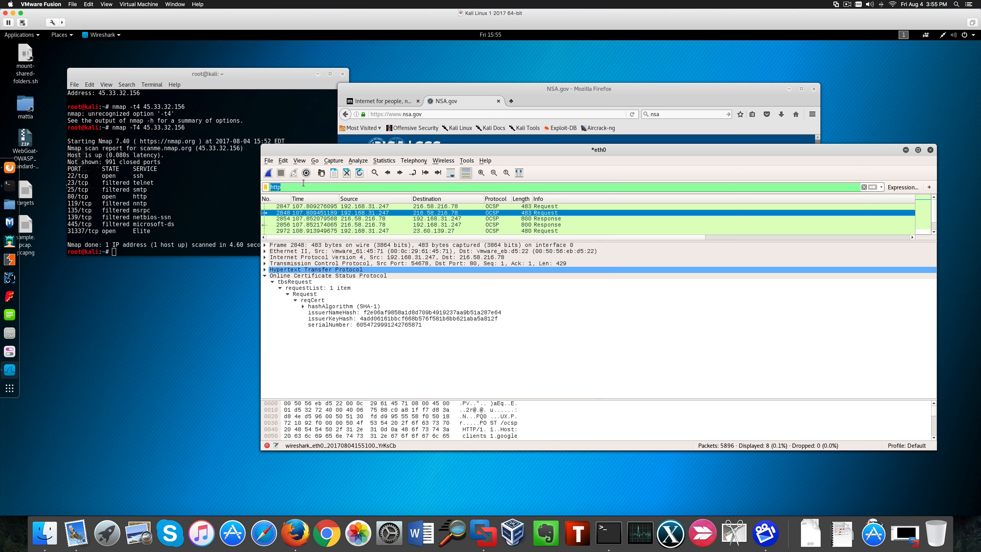
{"action": "type", "text": "tcp.dstport==443"}
{"action": "left_click_drag", "start_coordinate": [319, 188], "coordinate": [295, 186]}
{"action": "left_click", "coordinate": [268, 187]}
{"action": "left_click", "coordinate": [323, 186]}
{"action": "key", "text": "Return"}
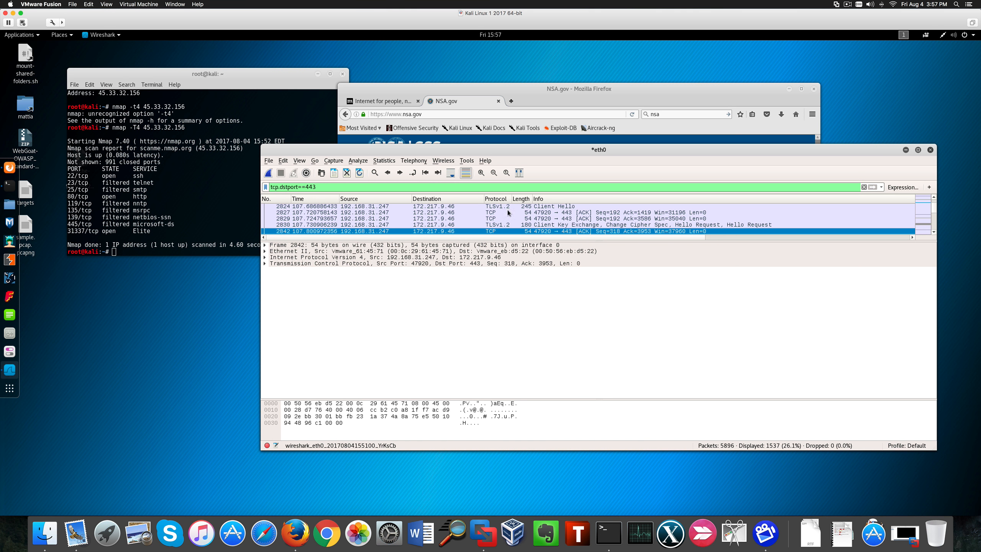
- Select the Client Hello packet and expand its Secure Sockets Layer, TLS record layer and Handshake Protocol details, inspecting the bytes
{"action": "left_click", "coordinate": [521, 213]}
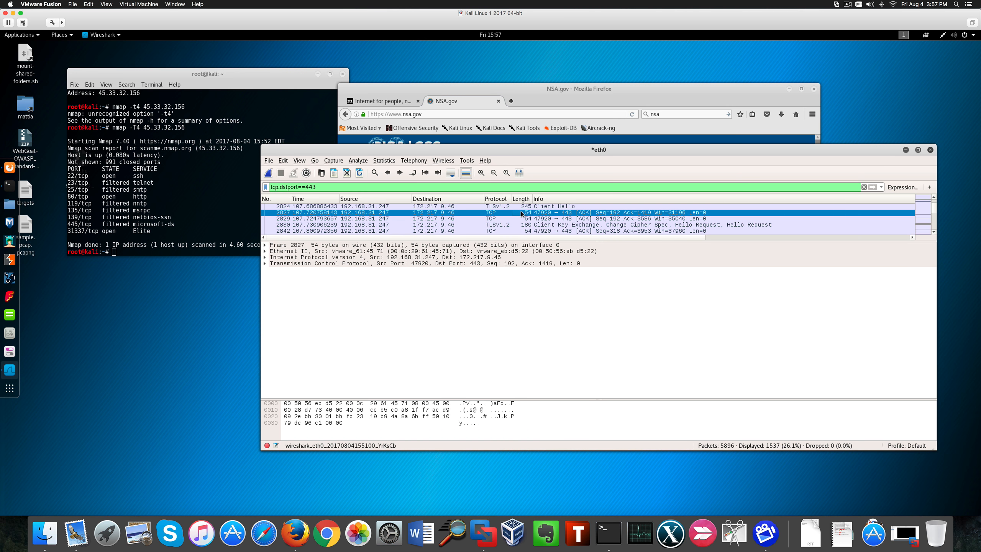
{"action": "left_click", "coordinate": [497, 207]}
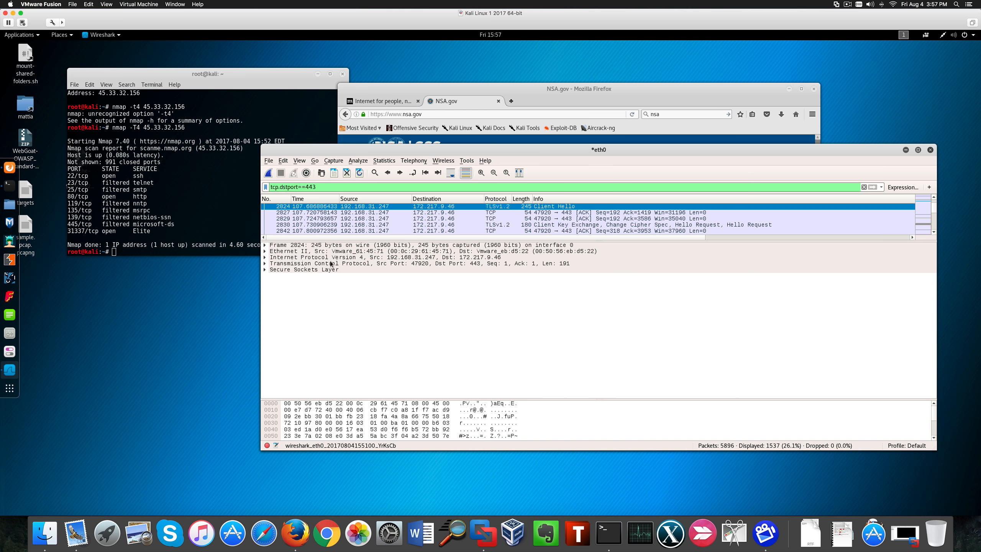
{"action": "left_click", "coordinate": [265, 270]}
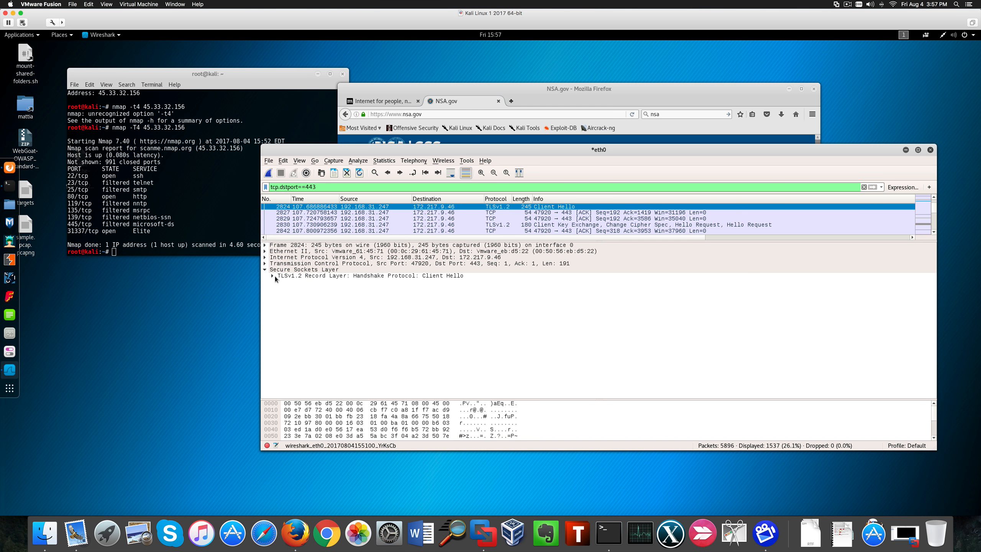
{"action": "left_click", "coordinate": [273, 276]}
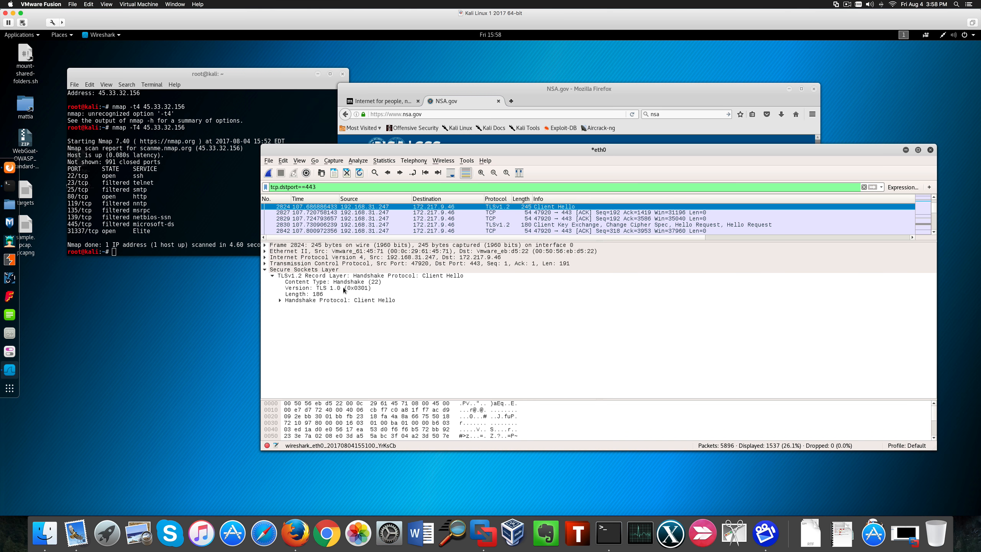
{"action": "left_click", "coordinate": [367, 282]}
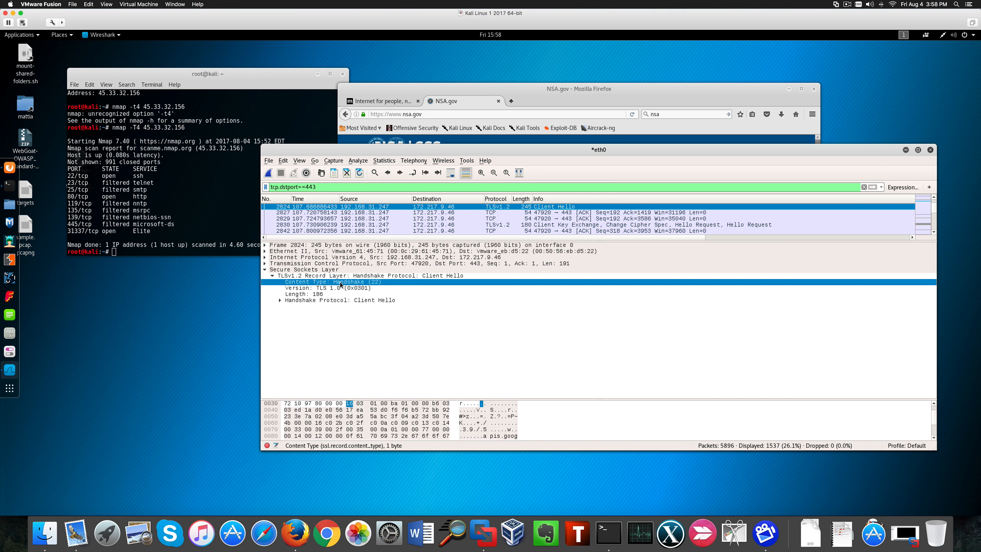
{"action": "left_click", "coordinate": [280, 301]}
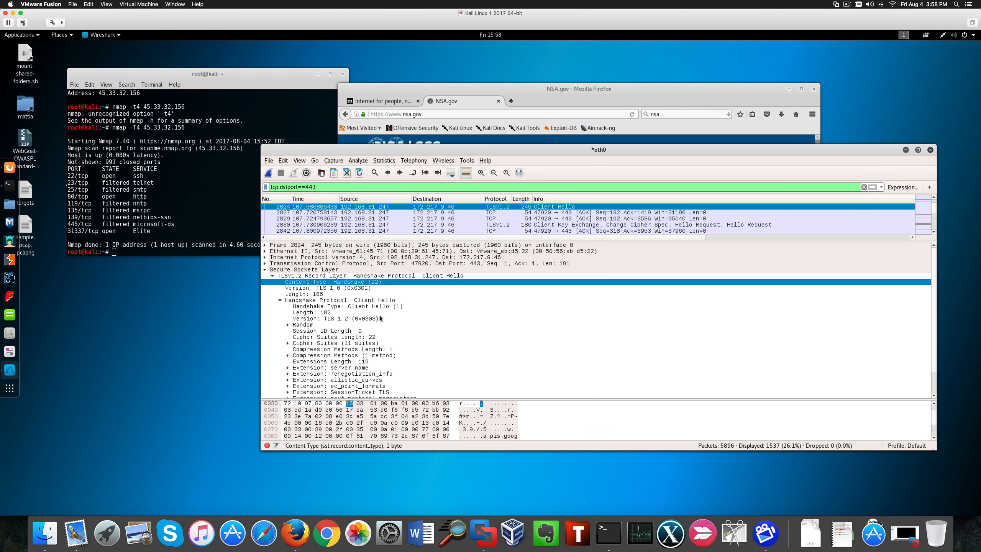
{"action": "left_click", "coordinate": [500, 416]}
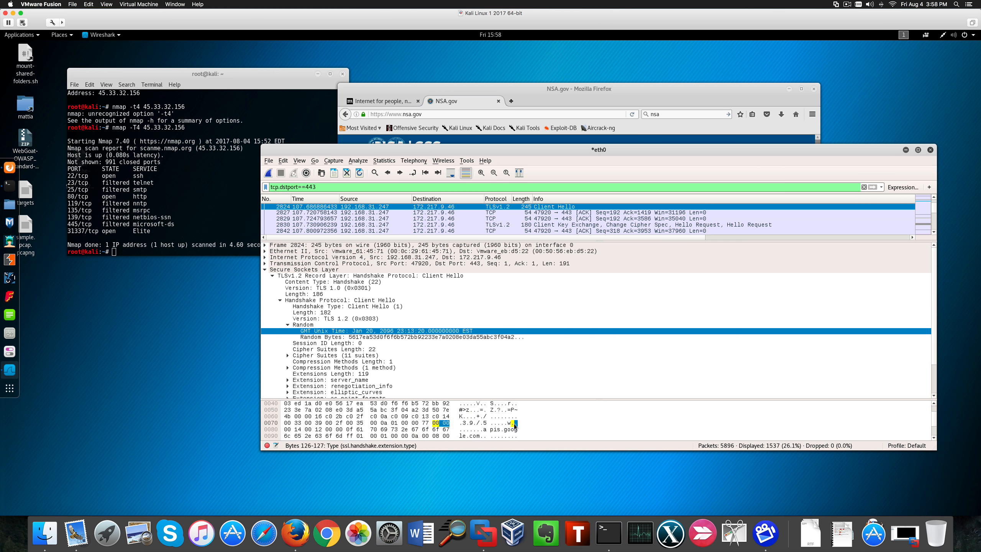
{"action": "scroll", "coordinate": [513, 426], "scroll_direction": "down", "scroll_amount": 1}
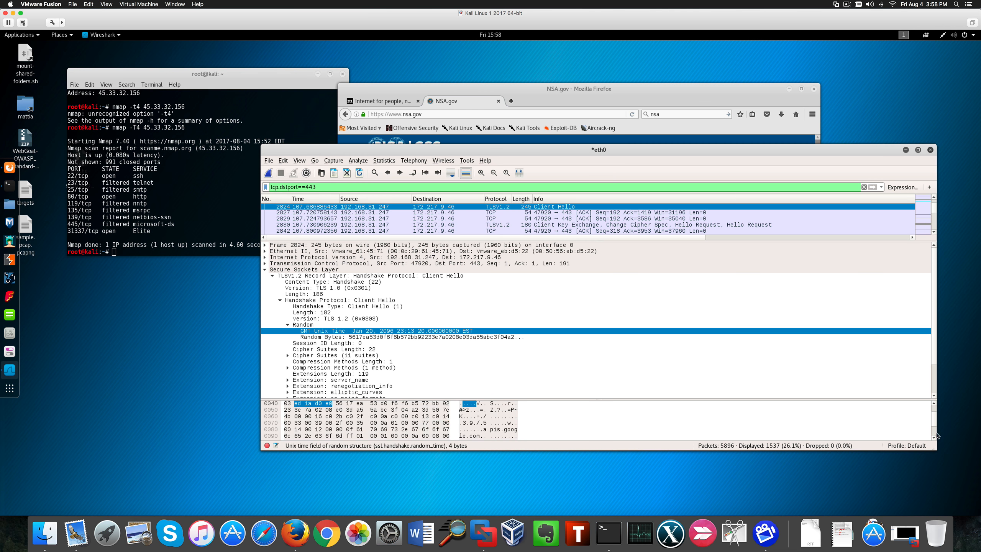
{"action": "scroll", "coordinate": [934, 437], "scroll_direction": "down", "scroll_amount": 5}
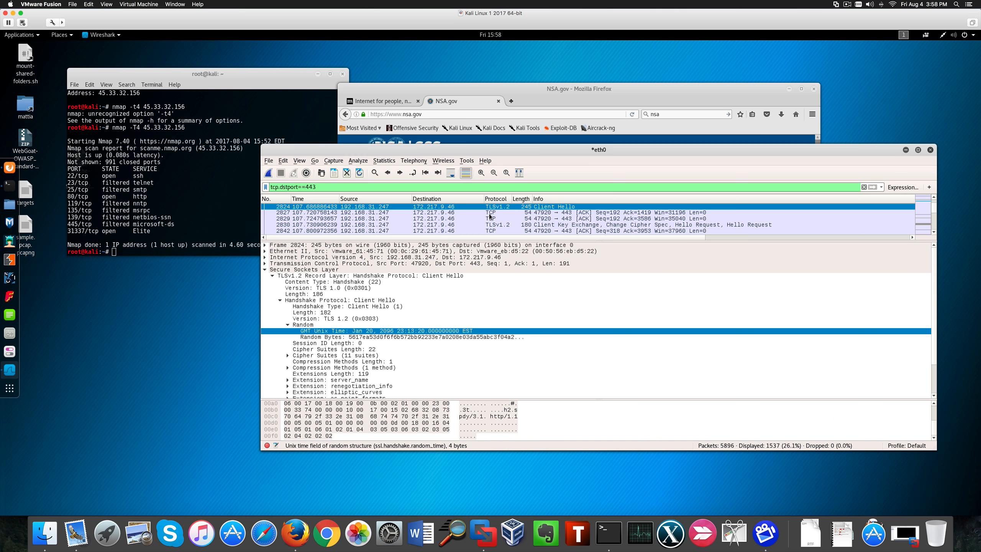
- Follow the TCP stream of the ACK packet sent from port 47920 to 443
{"action": "left_click", "coordinate": [489, 213]}
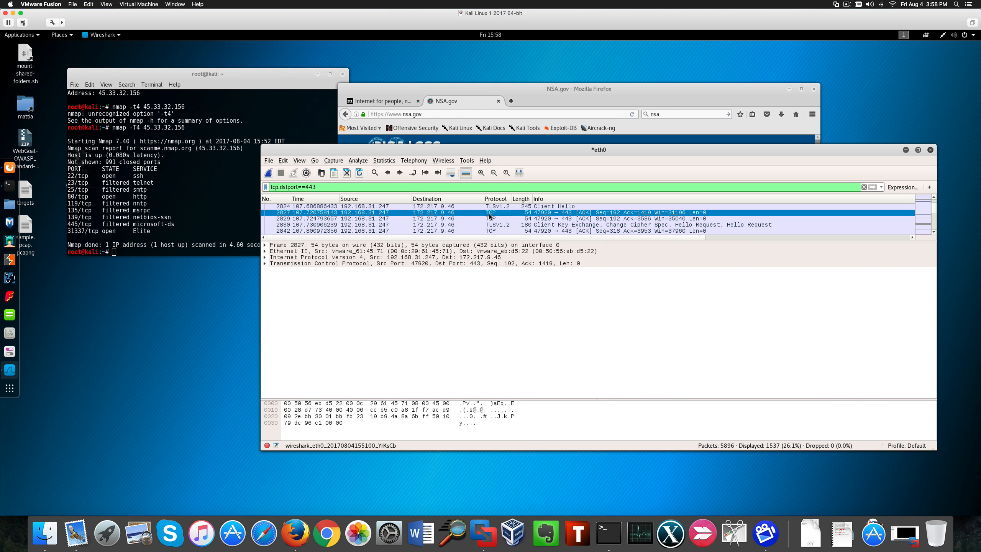
{"action": "right_click", "coordinate": [490, 216]}
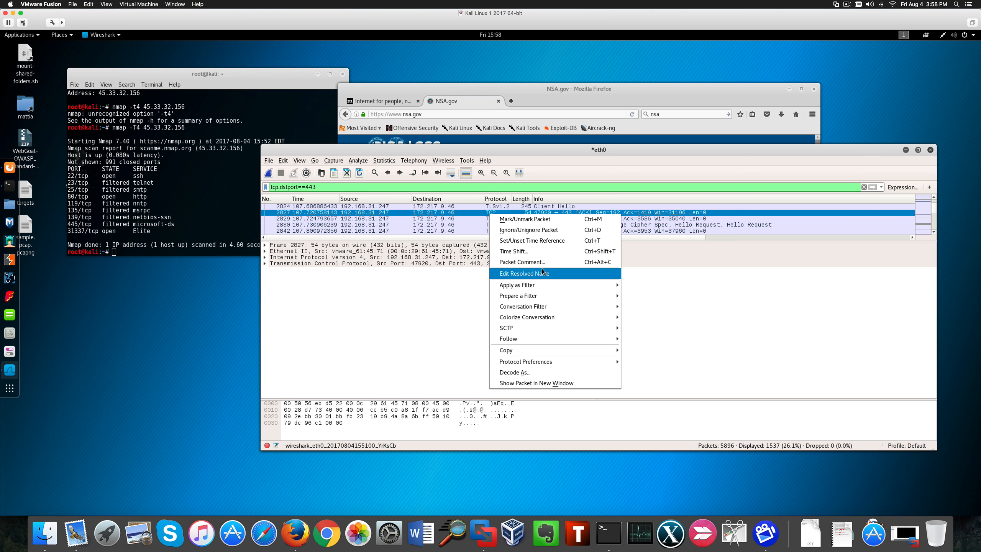
{"action": "left_click", "coordinate": [418, 211]}
{"action": "right_click", "coordinate": [487, 213]}
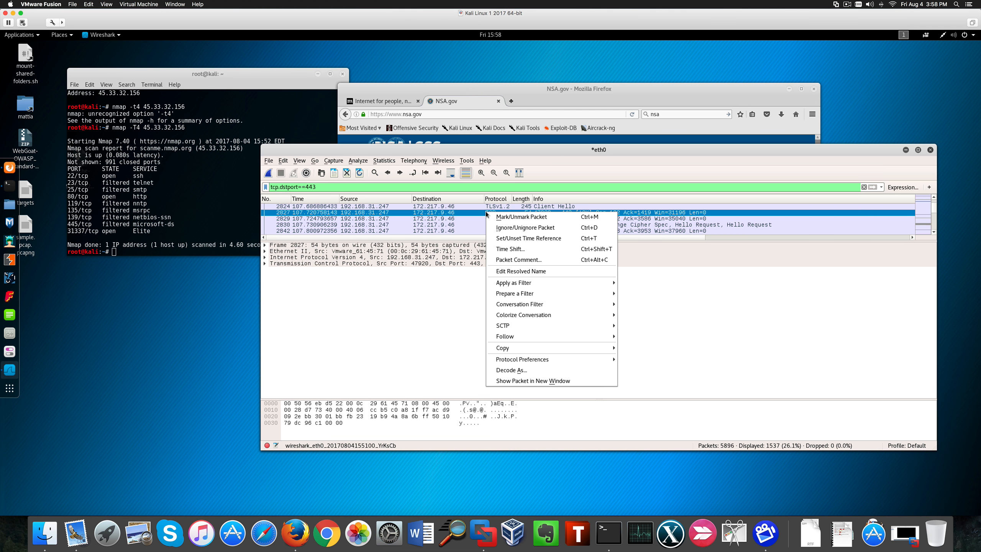
{"action": "mouse_move", "coordinate": [572, 334]}
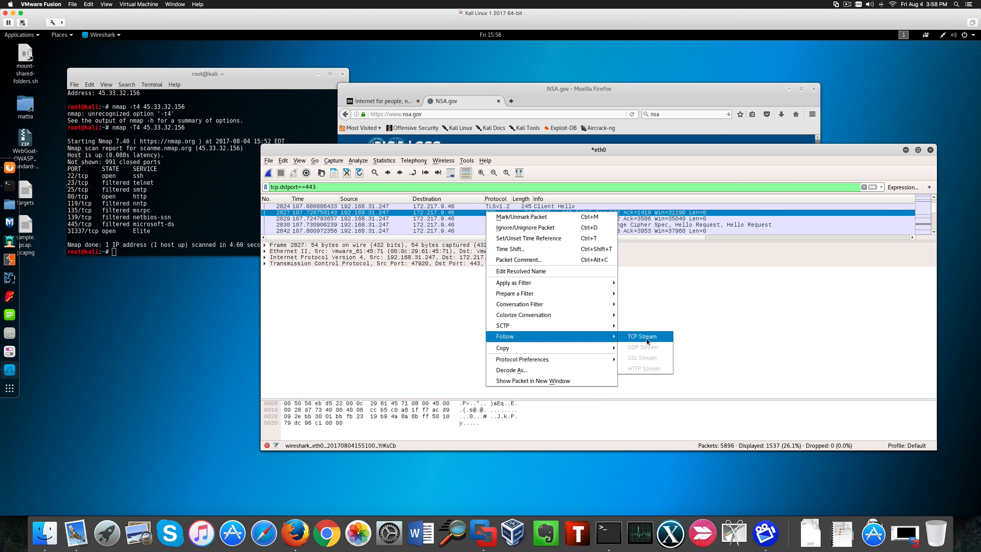
{"action": "left_click", "coordinate": [646, 338]}
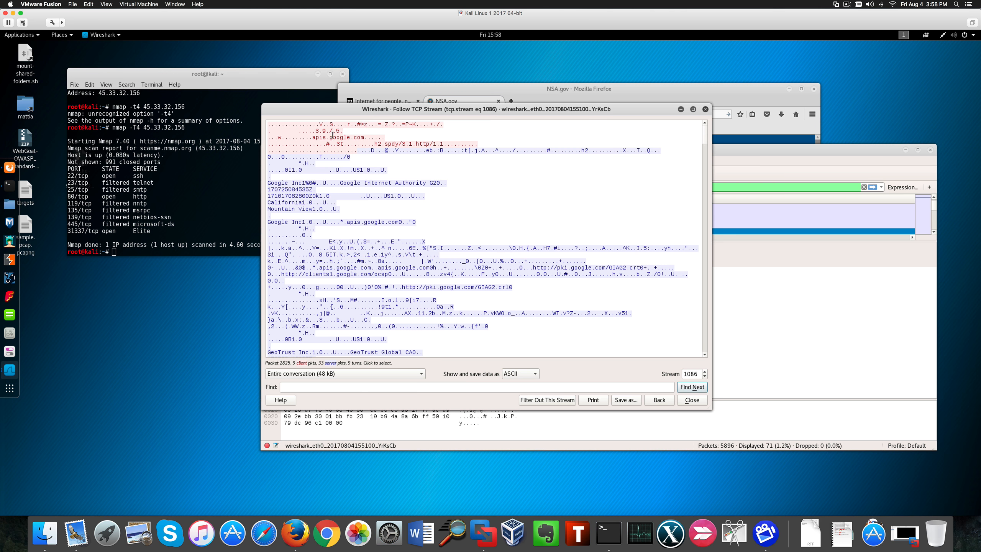
- Read through the followed TCP stream's conversation text, then close the stream window
{"action": "left_click_drag", "start_coordinate": [297, 130], "coordinate": [361, 136]}
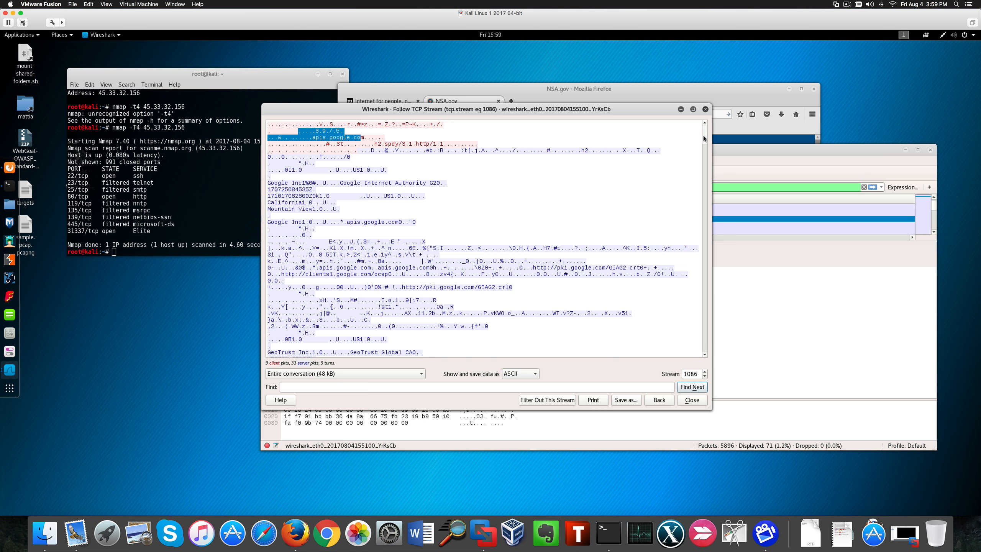
{"action": "left_click_drag", "start_coordinate": [703, 134], "coordinate": [703, 153]}
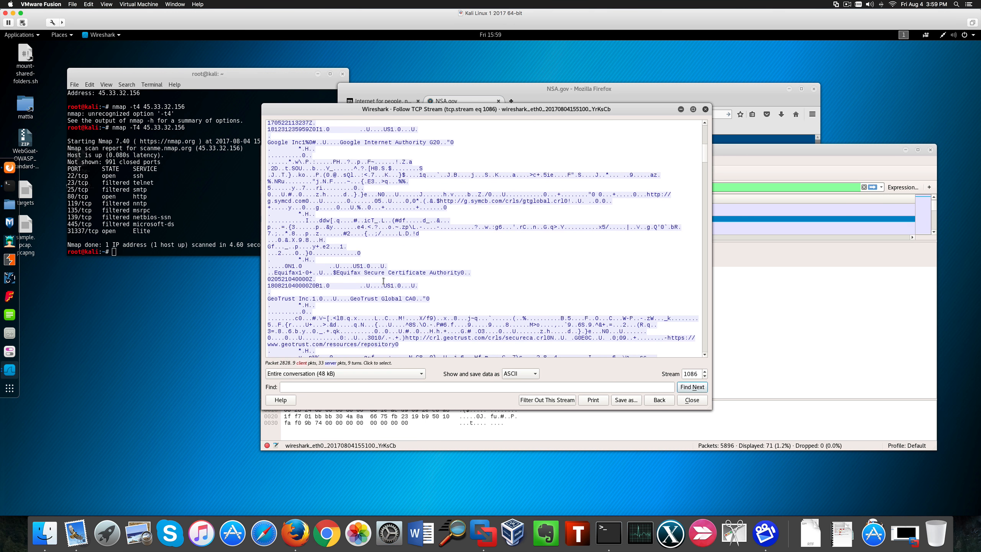
{"action": "left_click_drag", "start_coordinate": [364, 272], "coordinate": [472, 272]}
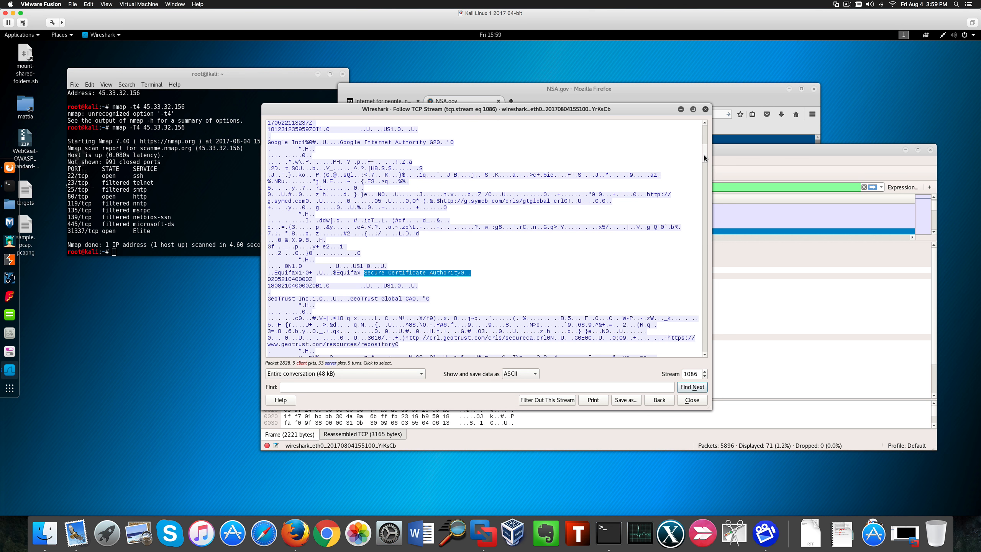
{"action": "scroll", "coordinate": [703, 154], "scroll_direction": "down", "scroll_amount": 1}
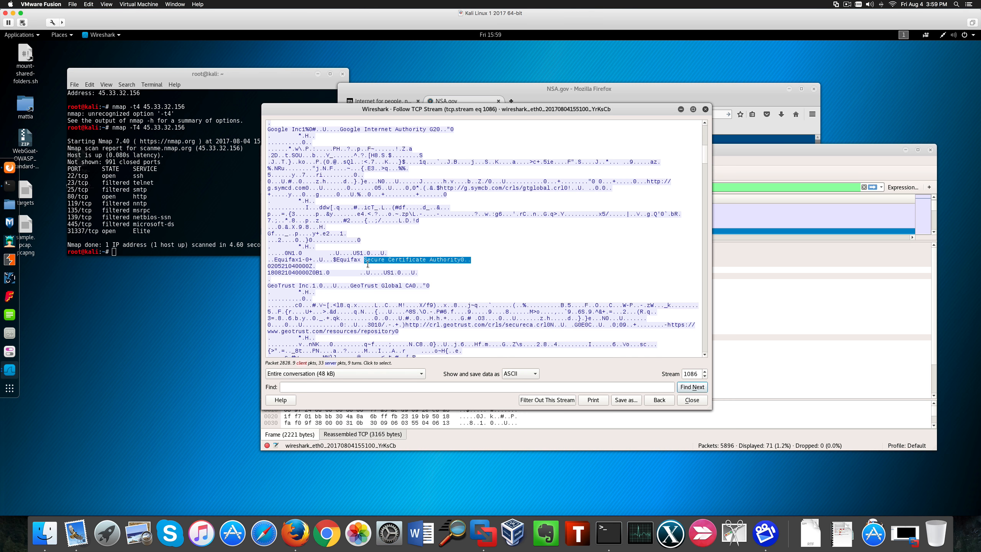
{"action": "left_click_drag", "start_coordinate": [360, 259], "coordinate": [339, 258]}
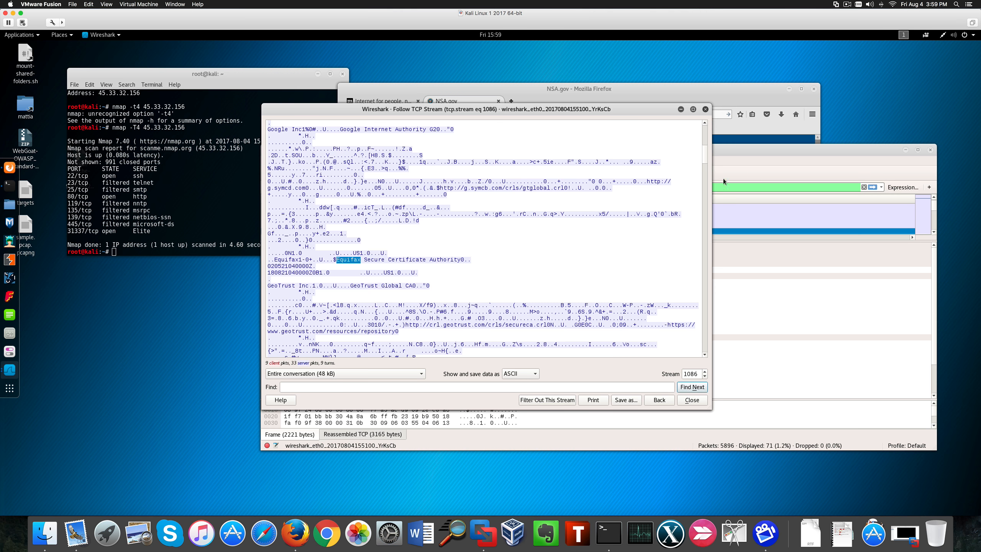
{"action": "left_click_drag", "start_coordinate": [705, 154], "coordinate": [703, 157]}
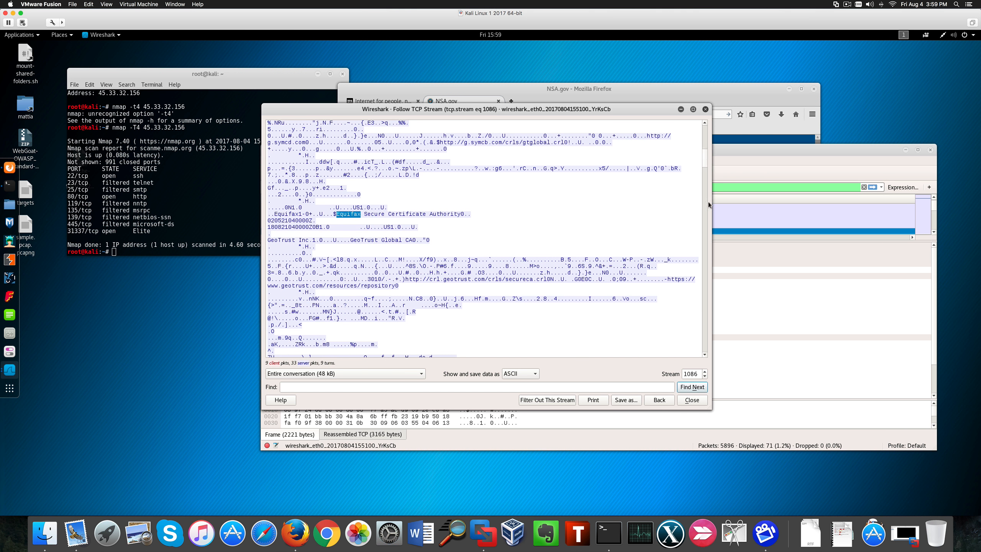
{"action": "left_click_drag", "start_coordinate": [705, 159], "coordinate": [705, 174]}
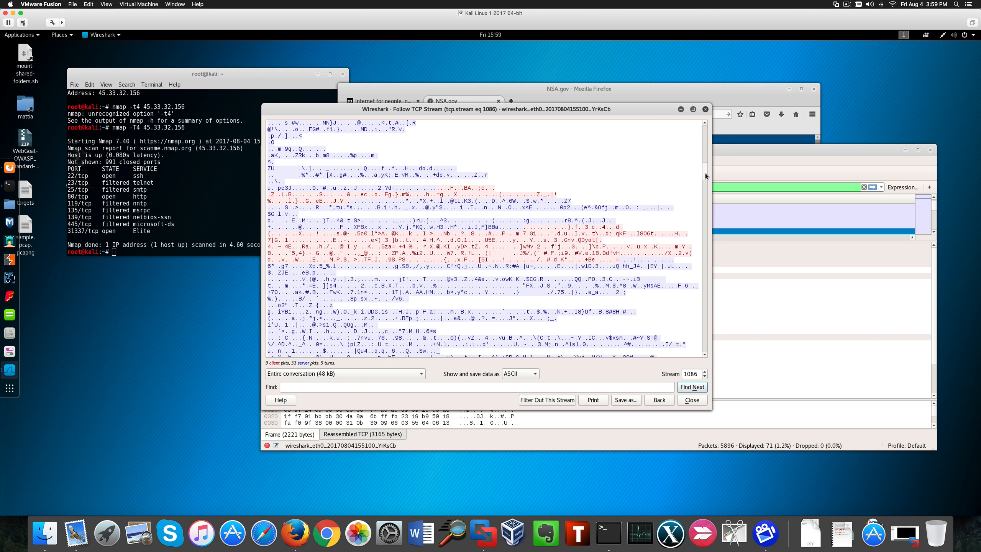
{"action": "left_click_drag", "start_coordinate": [324, 234], "coordinate": [550, 338]}
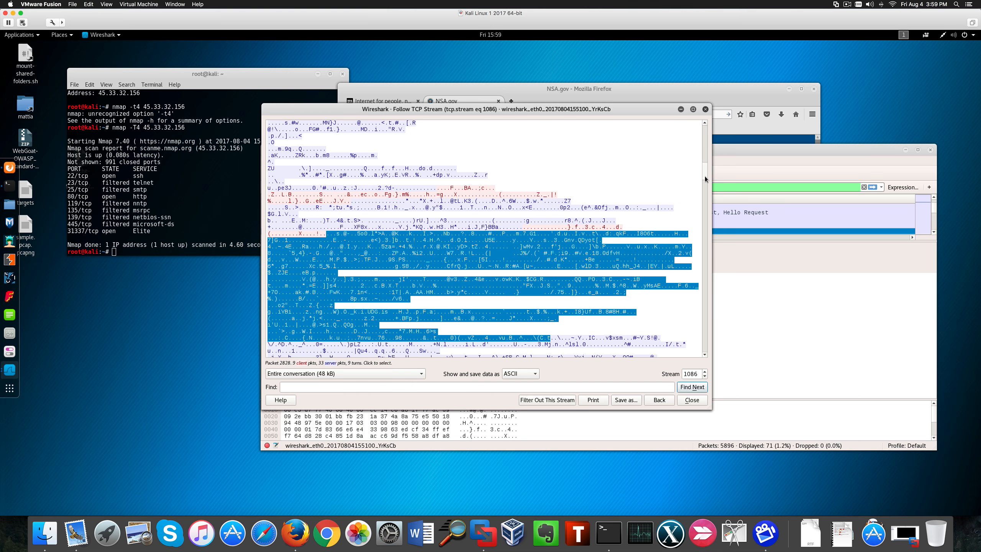
{"action": "left_click_drag", "start_coordinate": [705, 176], "coordinate": [702, 260]}
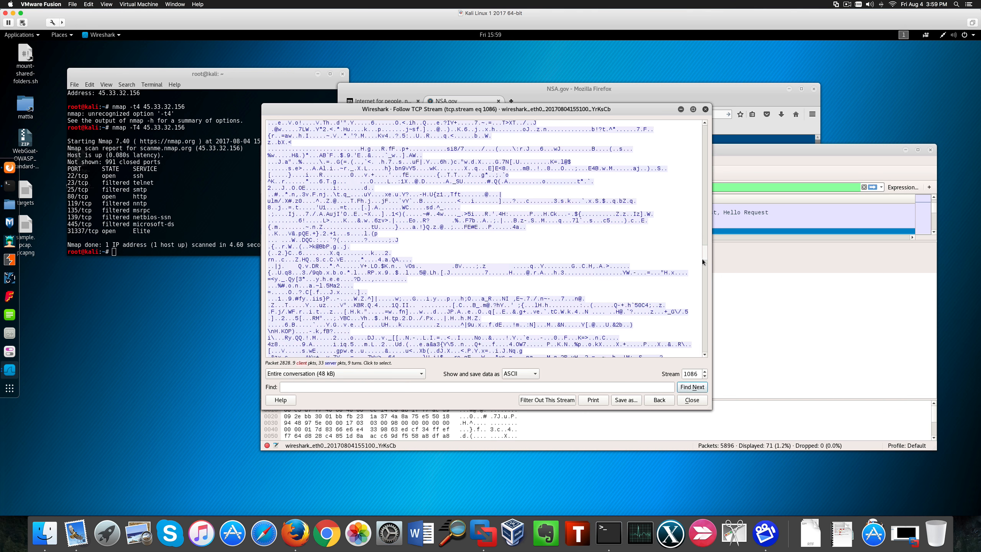
{"action": "scroll", "coordinate": [701, 259], "scroll_direction": "down", "scroll_amount": 3}
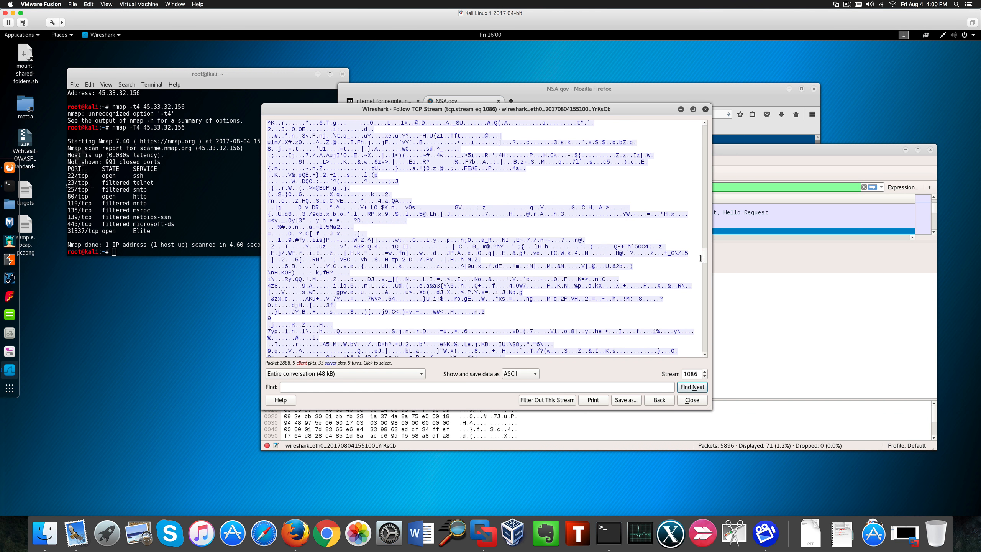
{"action": "left_click_drag", "start_coordinate": [703, 259], "coordinate": [702, 355]}
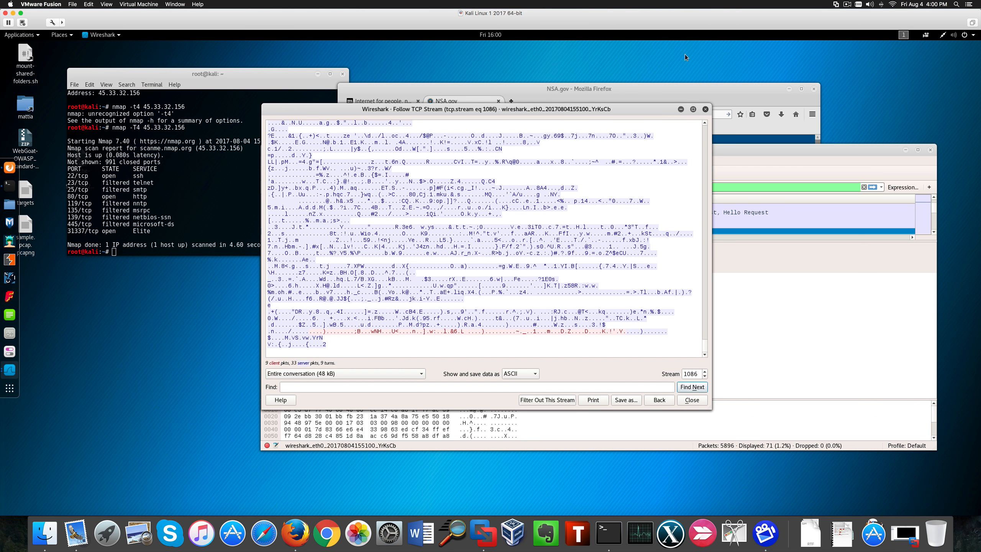
{"action": "left_click", "coordinate": [704, 110]}
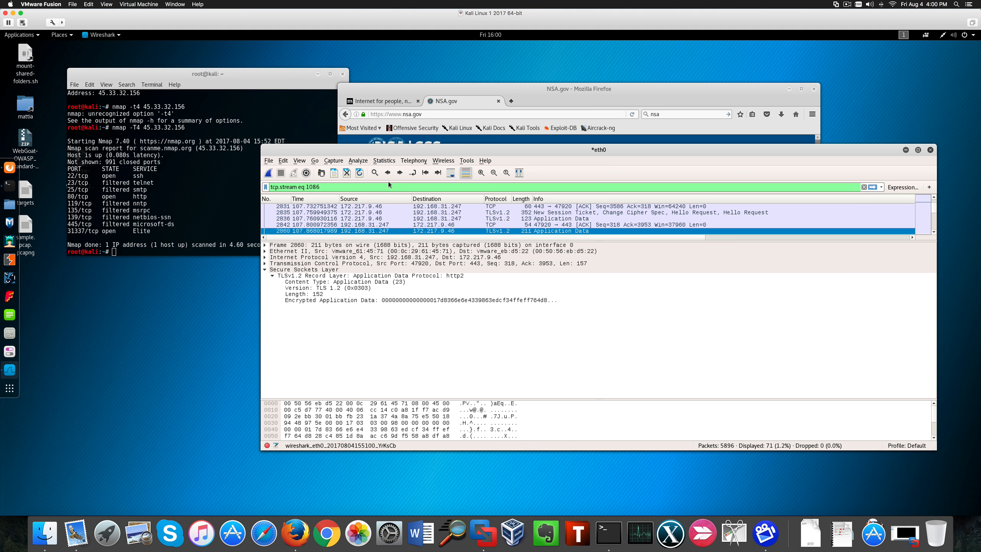
- Replace the display filter with tcp and apply it
{"action": "left_click_drag", "start_coordinate": [326, 187], "coordinate": [267, 187]}
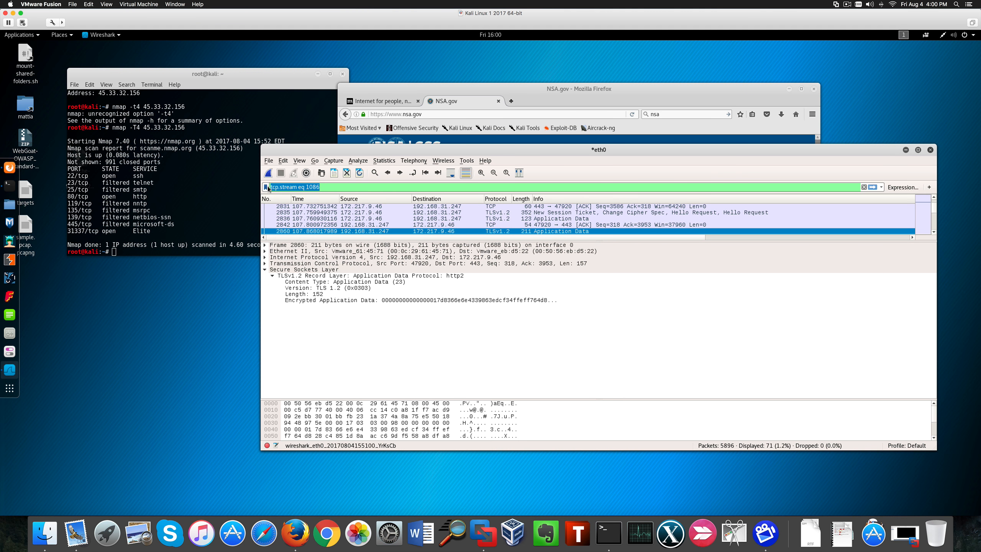
{"action": "type", "text": "tcp"}
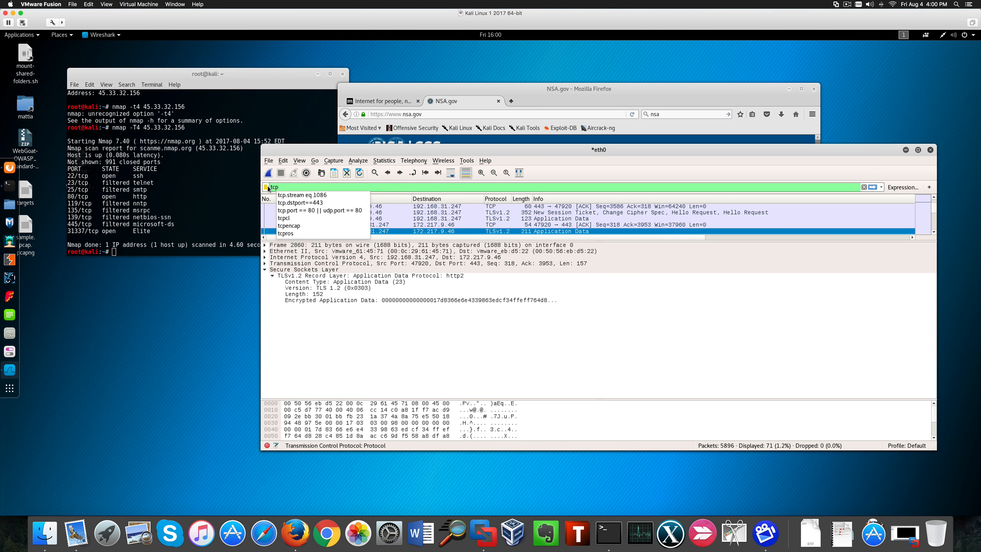
{"action": "key", "text": "Return"}
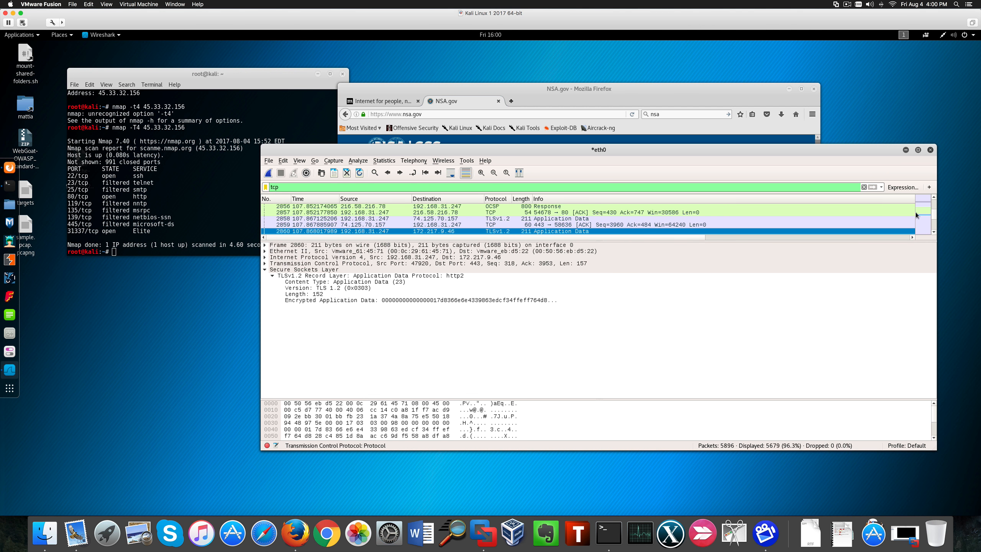
- Select an ACK packet to port 443 and expand its Transmission Control Protocol and Flags details
{"action": "left_click_drag", "start_coordinate": [933, 212], "coordinate": [933, 213]}
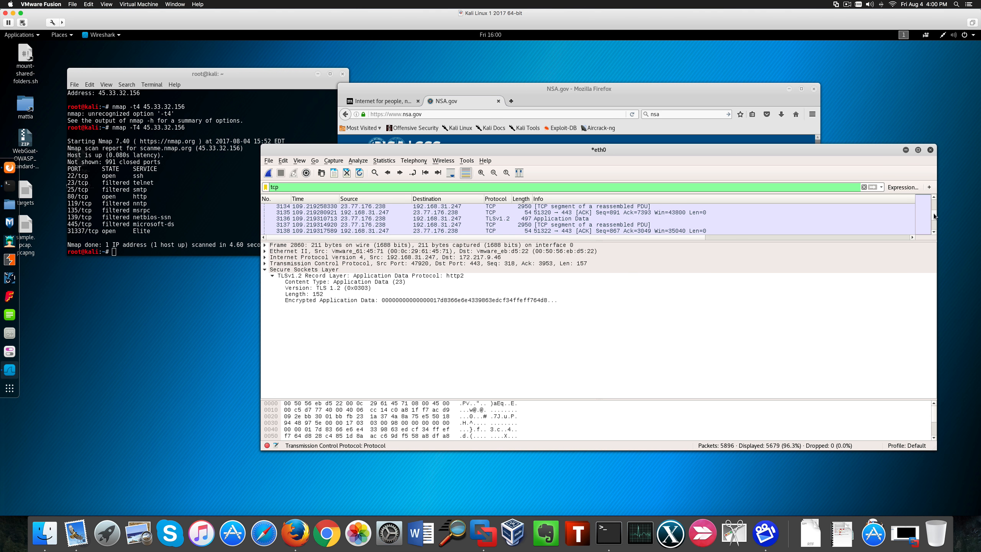
{"action": "left_click", "coordinate": [619, 212]}
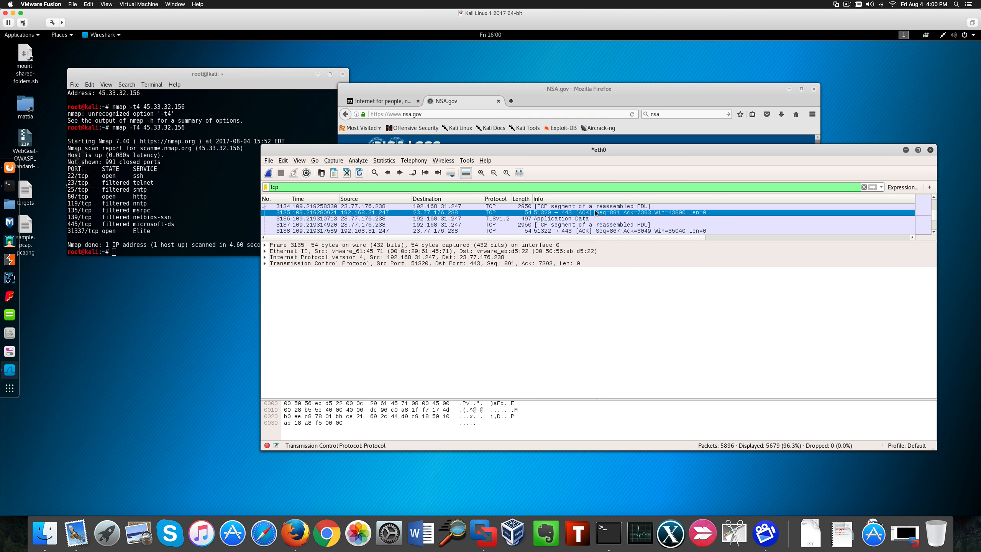
{"action": "left_click", "coordinate": [264, 263]}
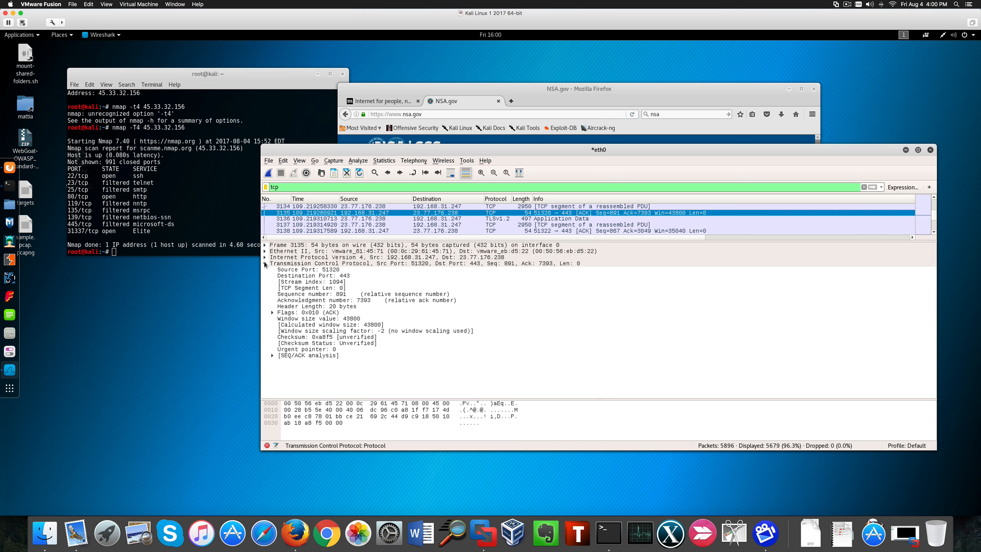
{"action": "left_click", "coordinate": [272, 313]}
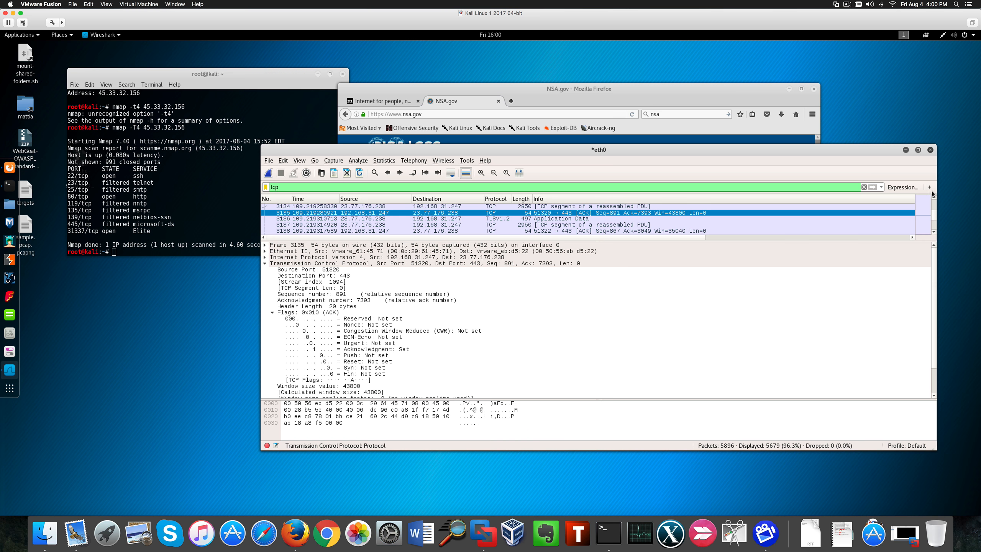
{"action": "scroll", "coordinate": [933, 219], "scroll_direction": "down", "scroll_amount": 20}
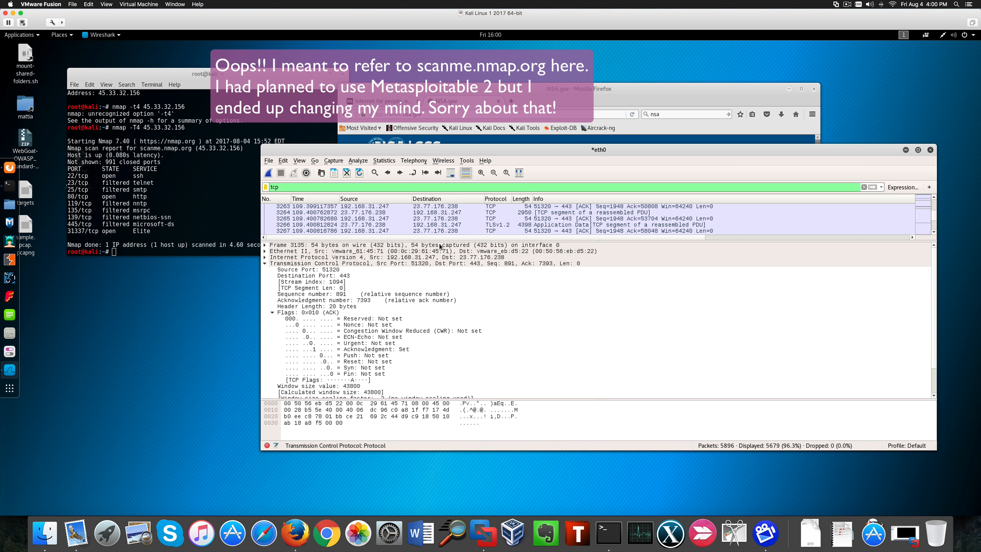
{"action": "left_click", "coordinate": [332, 270]}
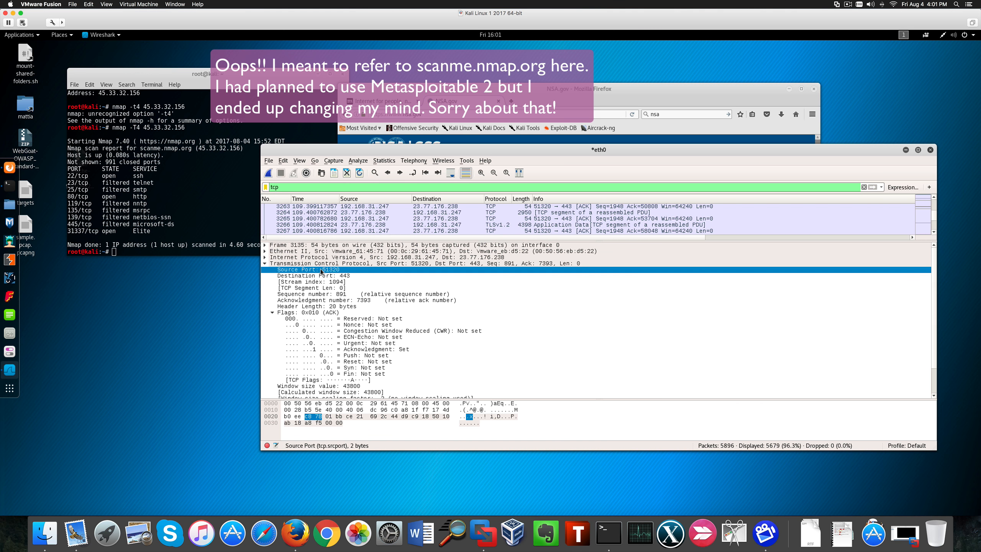
- Examine the source and destination port fields of the selected ACK packet
{"action": "left_click", "coordinate": [338, 275]}
{"action": "left_click", "coordinate": [347, 270]}
{"action": "left_click", "coordinate": [360, 276]}
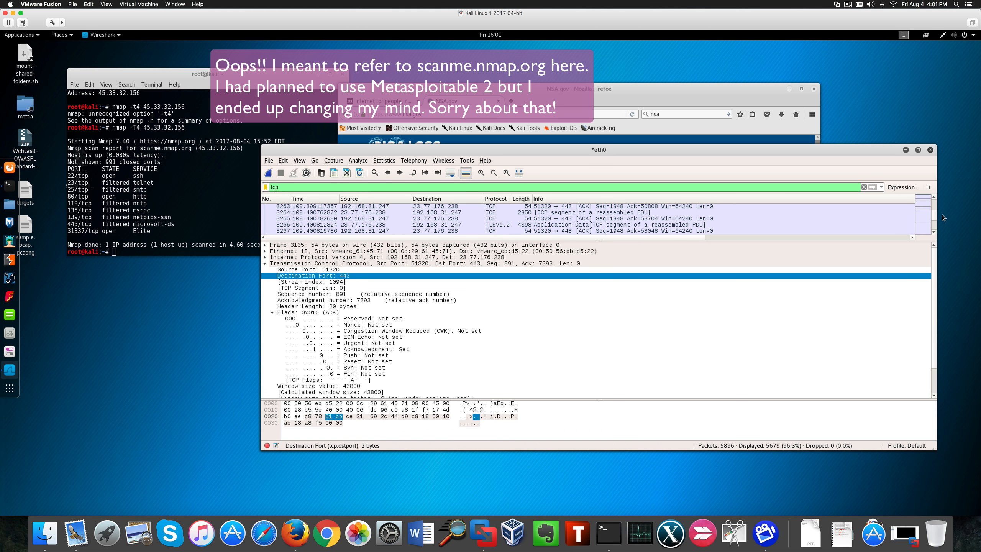
- Select a RST, ACK packet from 45.33.32.156 and inspect its Reset flag in the packet details
{"action": "left_click_drag", "start_coordinate": [935, 209], "coordinate": [933, 208]}
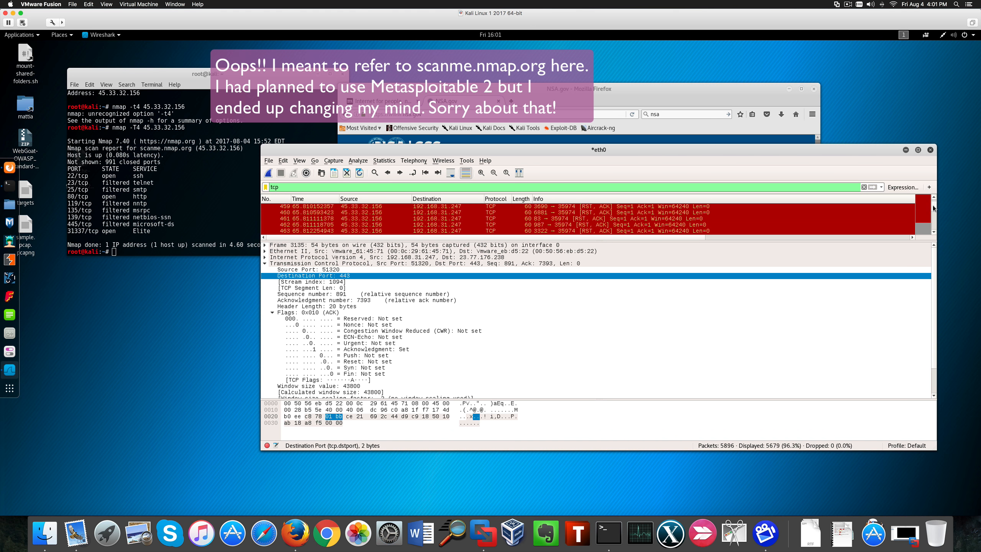
{"action": "left_click", "coordinate": [608, 219]}
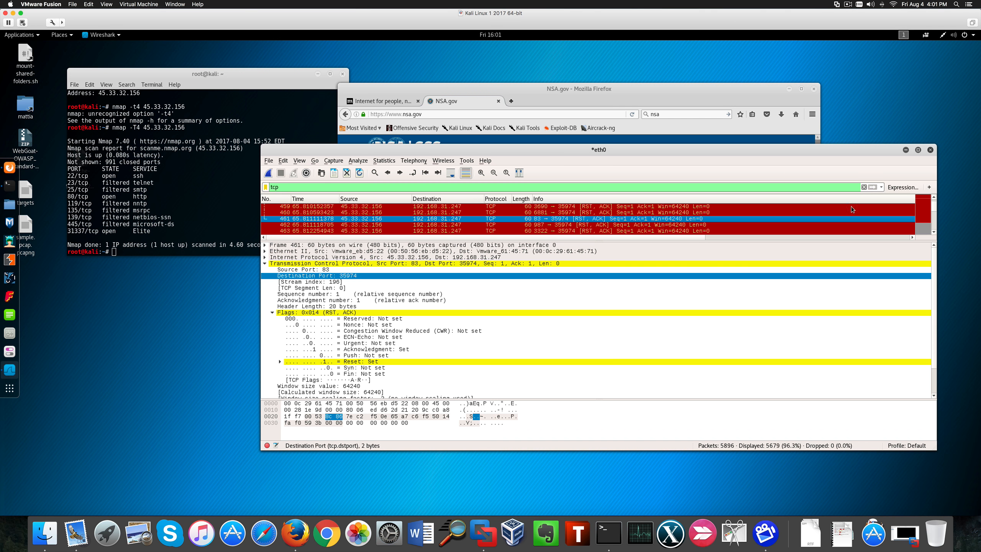
{"action": "scroll", "coordinate": [931, 209], "scroll_direction": "up", "scroll_amount": 10}
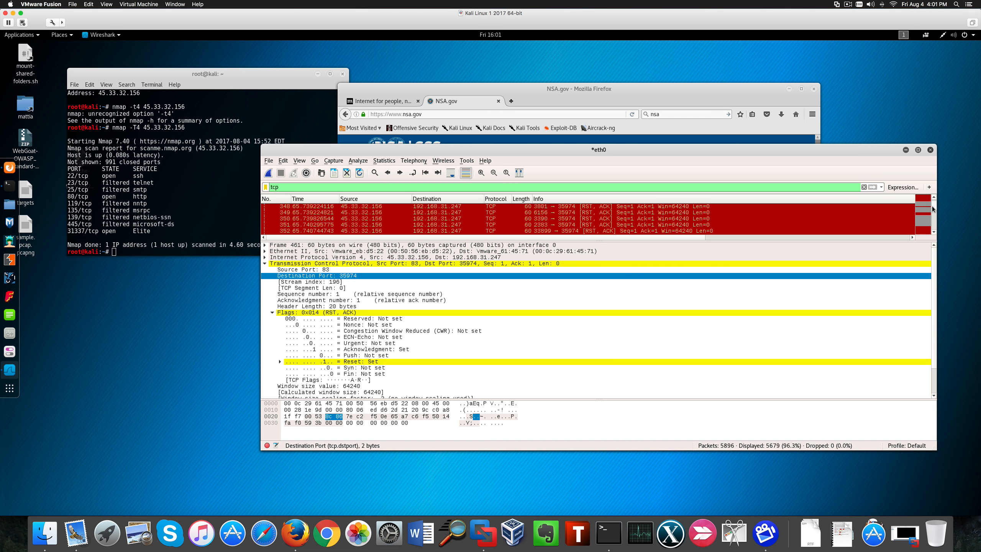
{"action": "scroll", "coordinate": [931, 209], "scroll_direction": "down", "scroll_amount": 10}
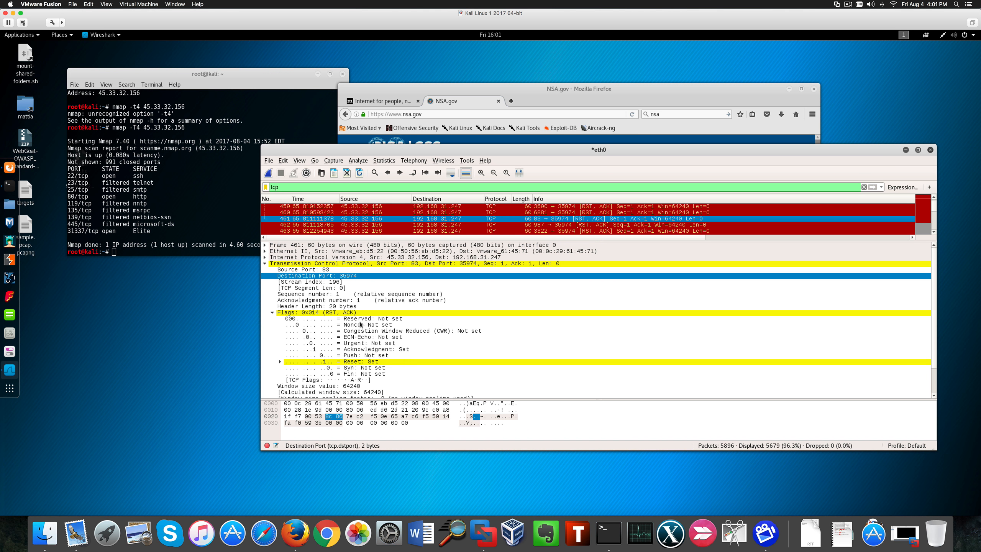
{"action": "left_click", "coordinate": [380, 362]}
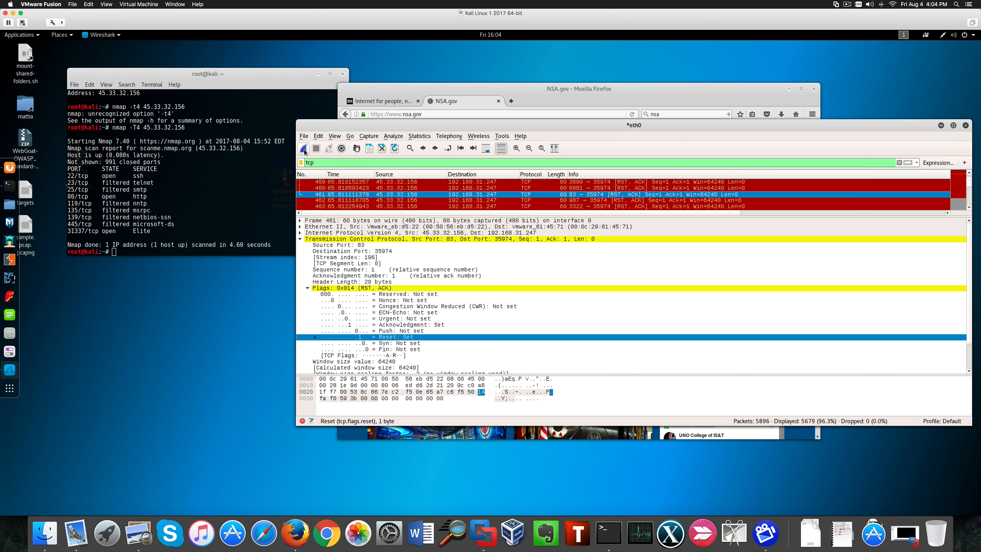
- Quit Wireshark, choosing to save the capture to the Desktop as sample1
{"action": "left_click", "coordinate": [965, 126]}
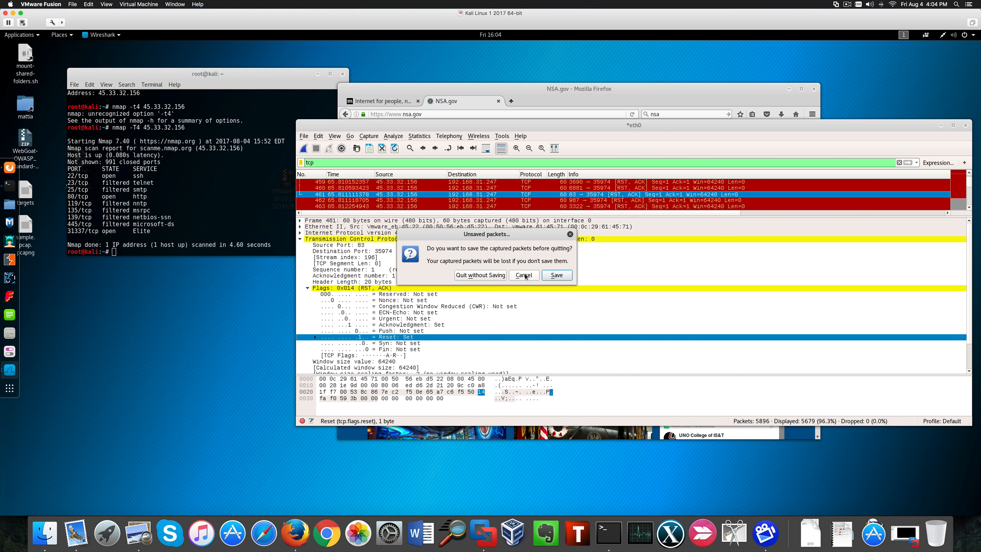
{"action": "left_click", "coordinate": [556, 275]}
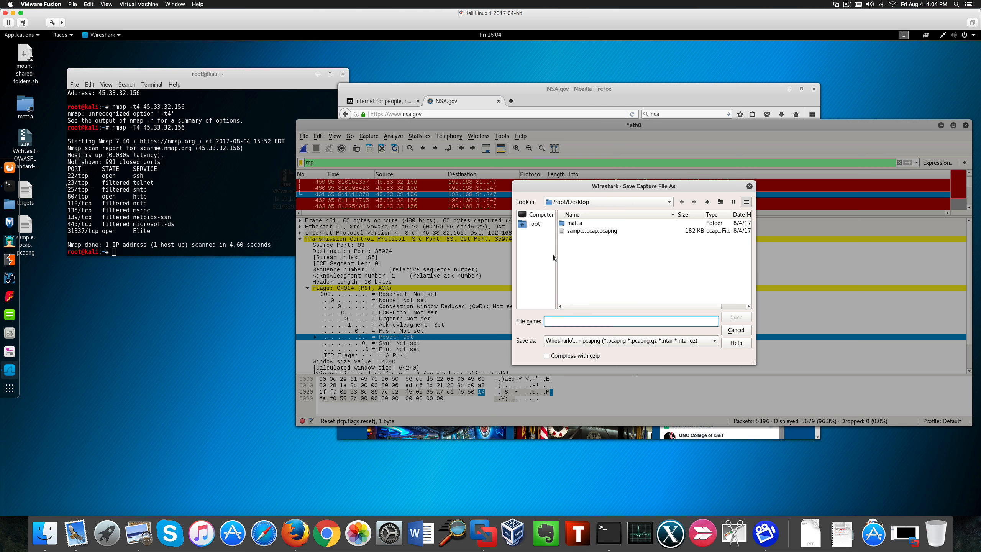
{"action": "type", "text": "smplae"}
{"action": "key", "text": "BackSpace"}
{"action": "key", "text": "BackSpace"}
{"action": "key", "text": "BackSpace"}
{"action": "key", "text": "BackSpace"}
{"action": "key", "text": "BackSpace"}
{"action": "type", "text": "ample1"}
{"action": "left_click", "coordinate": [735, 317]}
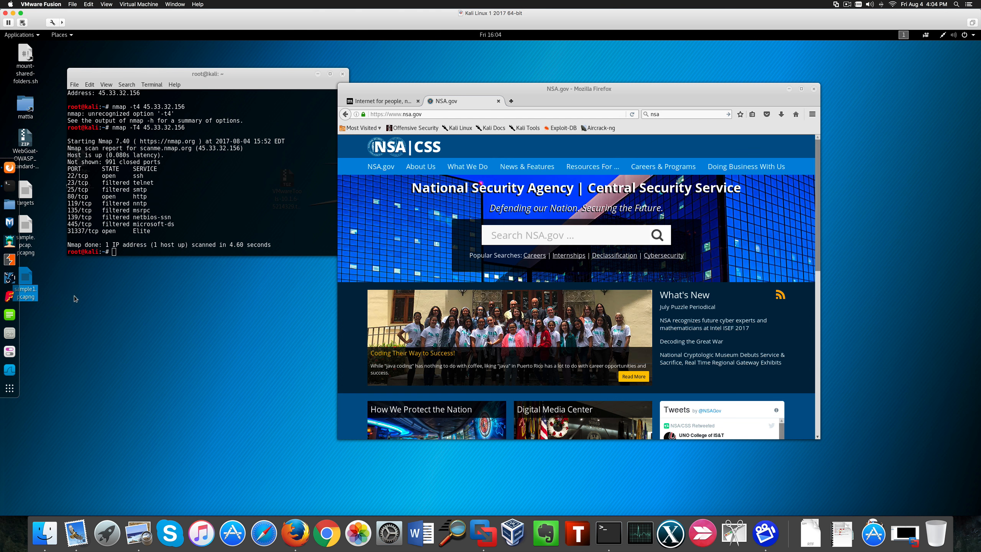
- Compute the SHA-512 hash of /root/Desktop/sample1.pcapng with sha512sum in a terminal
{"action": "left_click_drag", "start_coordinate": [30, 283], "coordinate": [74, 296]}
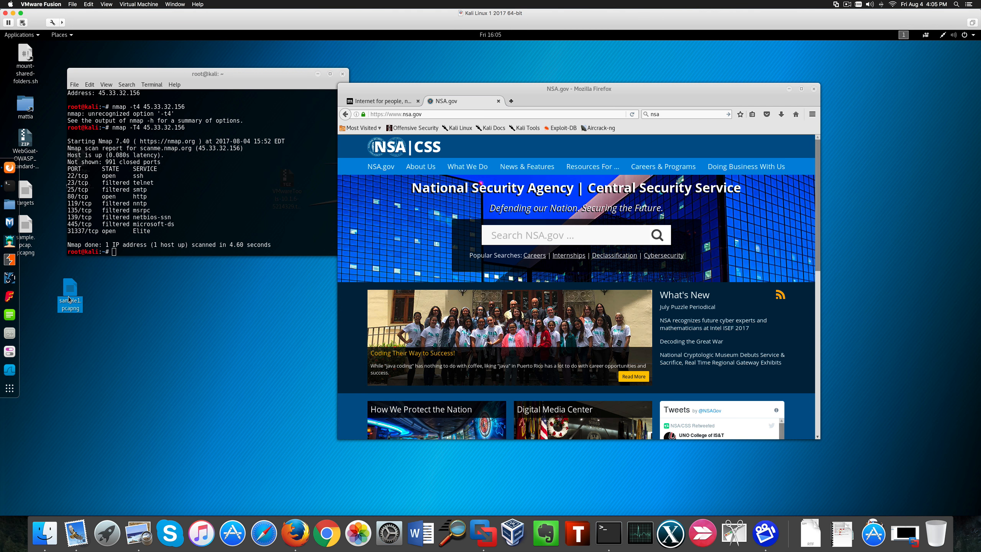
{"action": "left_click_drag", "start_coordinate": [69, 300], "coordinate": [542, 197]}
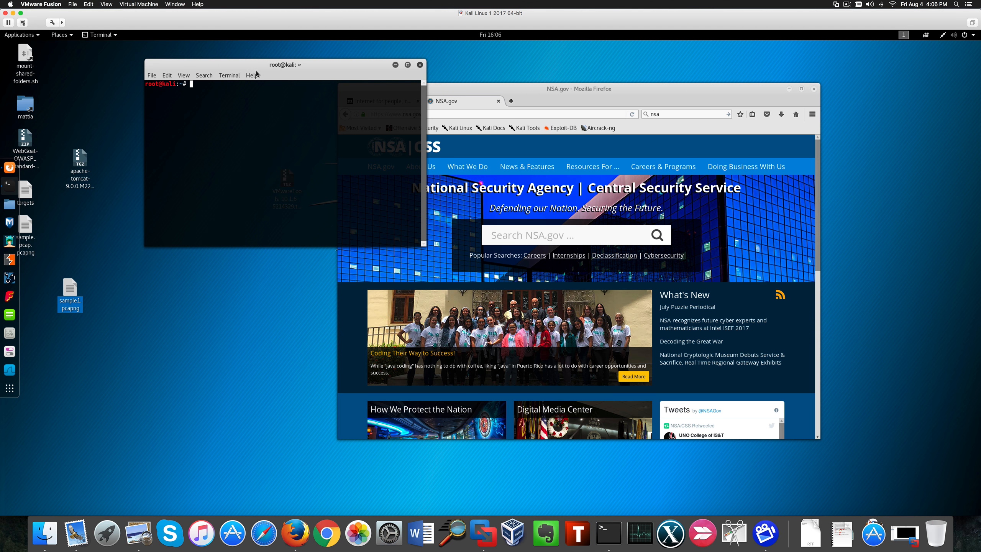
{"action": "left_click_drag", "start_coordinate": [260, 73], "coordinate": [276, 105]}
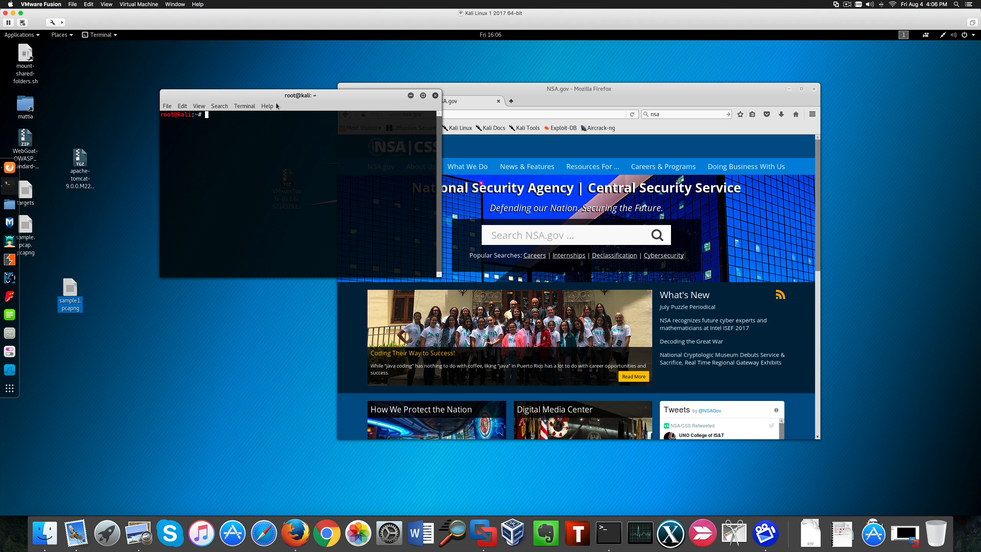
{"action": "type", "text": "sha512sum"}
{"action": "left_click_drag", "start_coordinate": [70, 293], "coordinate": [246, 118]}
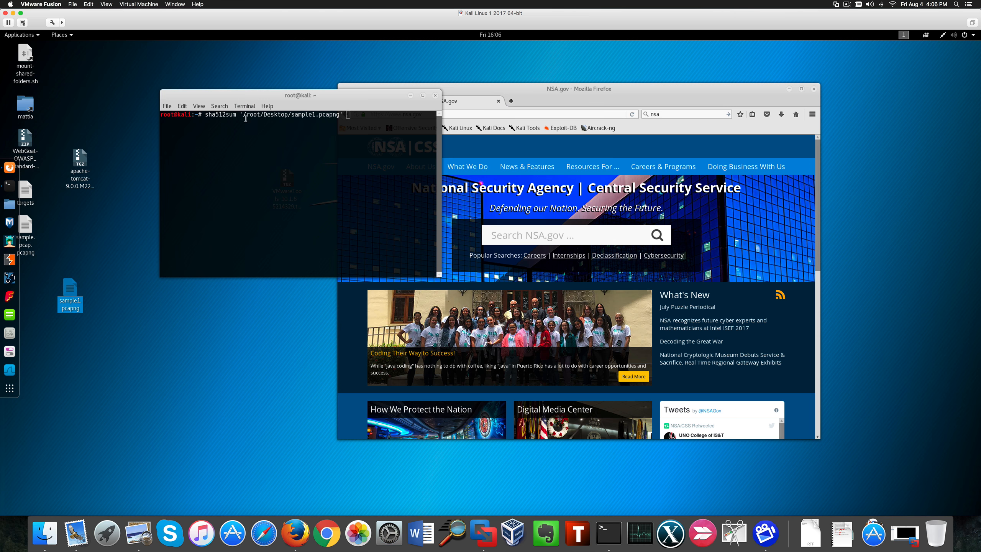
{"action": "left_click", "coordinate": [348, 118]}
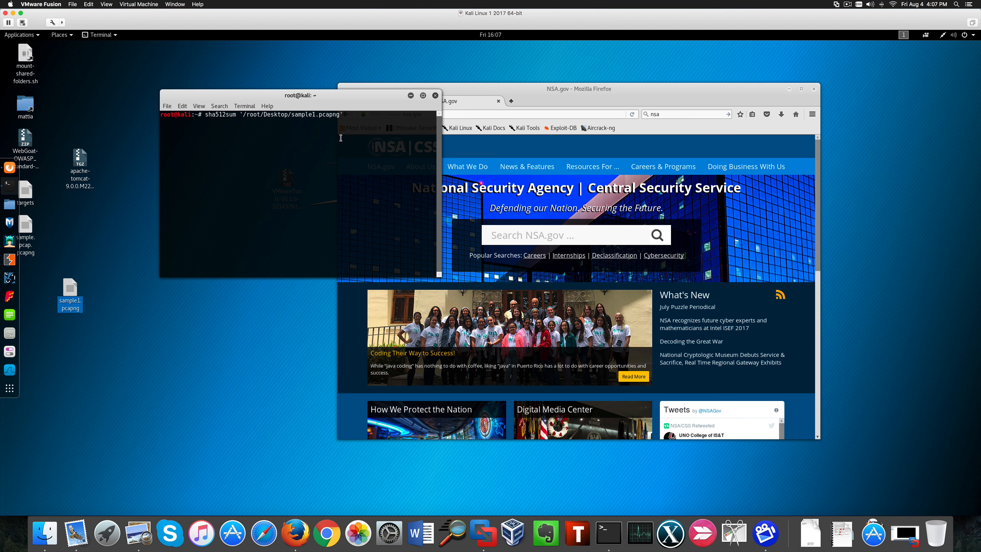
{"action": "key", "text": "Return"}
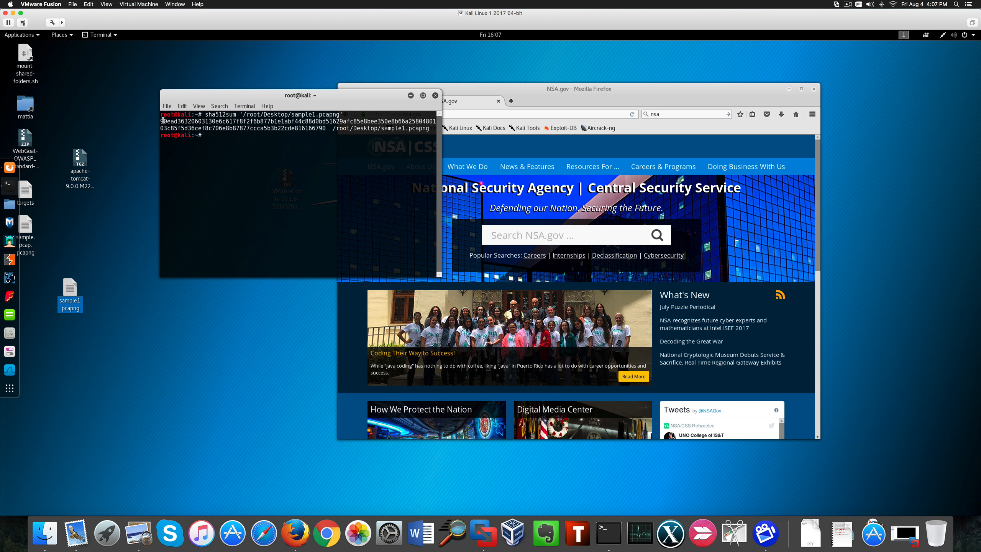
- Rerun the sha512sum command with its output redirected to a file named initialhash
{"action": "left_click_drag", "start_coordinate": [162, 121], "coordinate": [324, 127]}
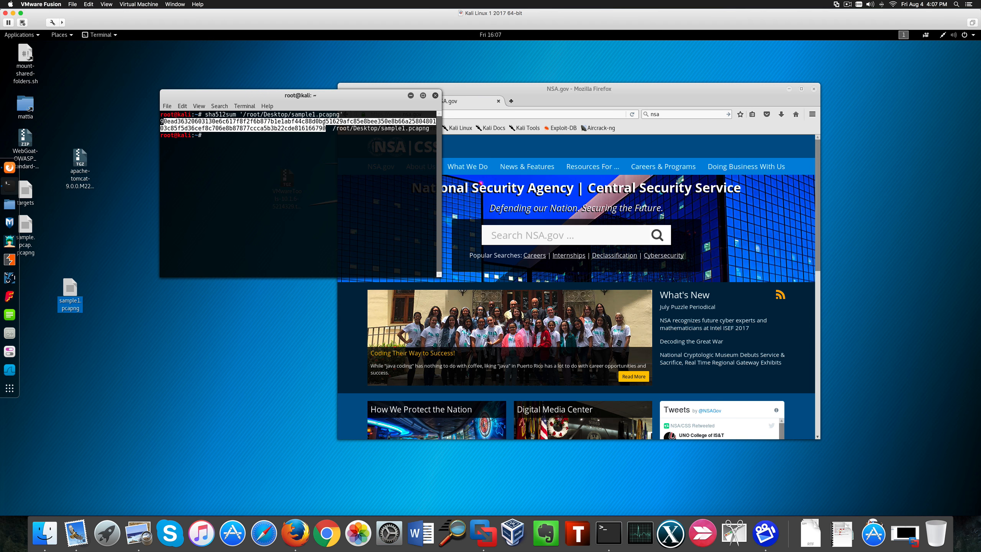
{"action": "left_click", "coordinate": [237, 121]}
{"action": "left_click_drag", "start_coordinate": [325, 128], "coordinate": [157, 123]}
{"action": "left_click", "coordinate": [206, 135]}
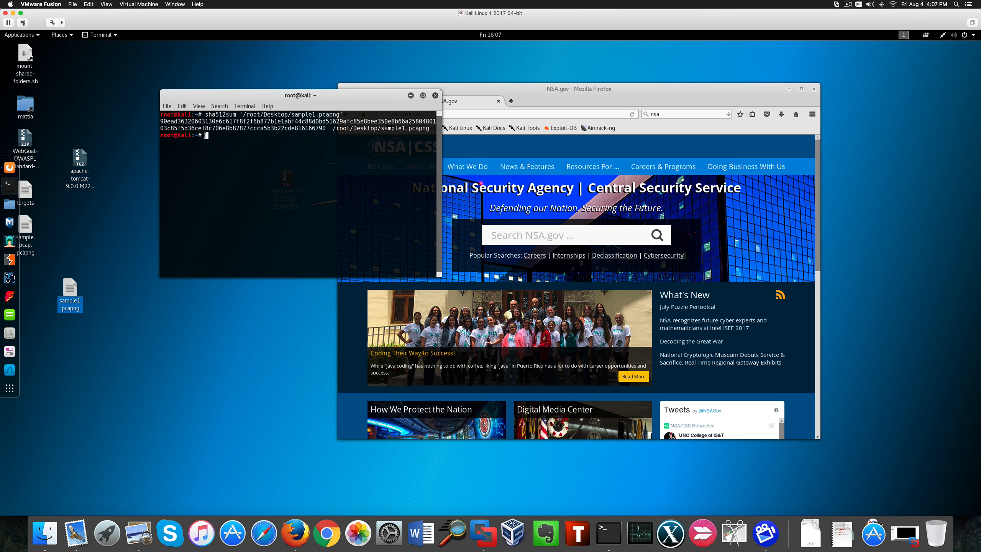
{"action": "key", "text": "Up"}
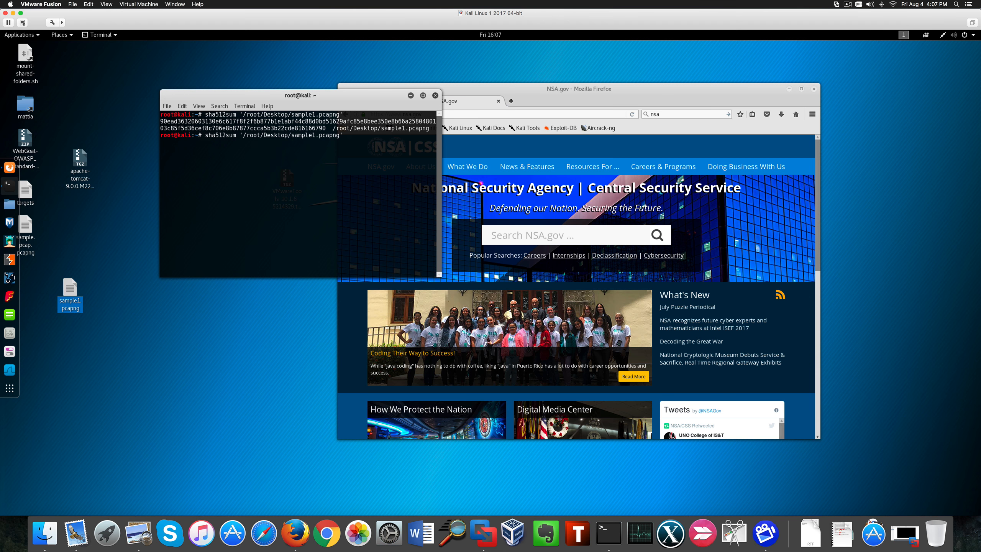
{"action": "type", "text": "> initialhash"}
{"action": "key", "text": "Return"}
- Rerun the hash command with its output redirected to a file named finalhash instead
{"action": "key", "text": "Up"}
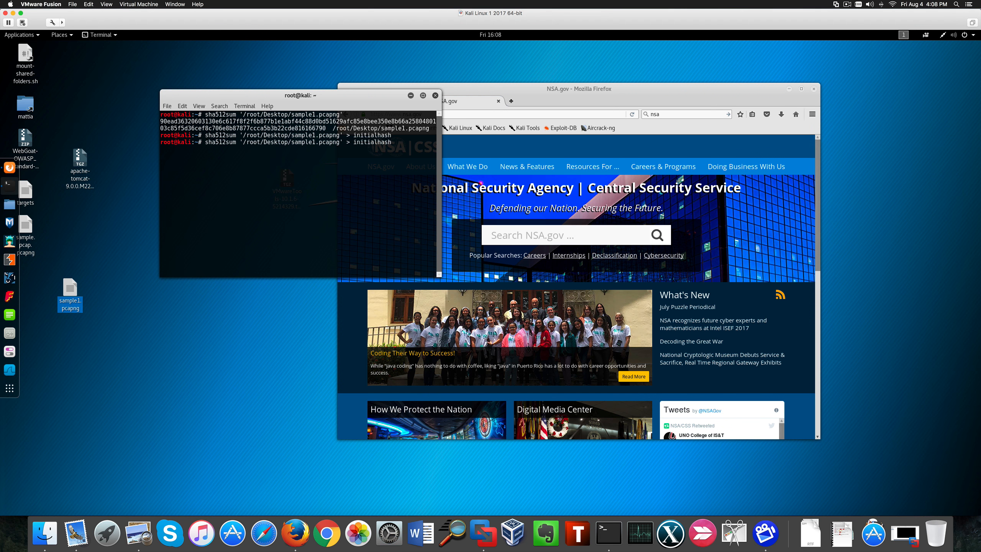
{"action": "key", "text": "Left"}
{"action": "key", "text": "Left"}
{"action": "key", "text": "Left"}
{"action": "key", "text": "Left"}
{"action": "key", "text": "Left"}
{"action": "key", "text": "BackSpace"}
{"action": "key", "text": "BackSpace"}
{"action": "key", "text": "BackSpace"}
{"action": "key", "text": "BackSpace"}
{"action": "key", "text": "BackSpace"}
{"action": "key", "text": "BackSpace"}
{"action": "key", "text": "BackSpace"}
{"action": "type", "text": "final"}
{"action": "key", "text": "Return"}
- Compare the two hash files with diff ./initialhash finalhash
{"action": "type", "text": "diff ./initialhash"}
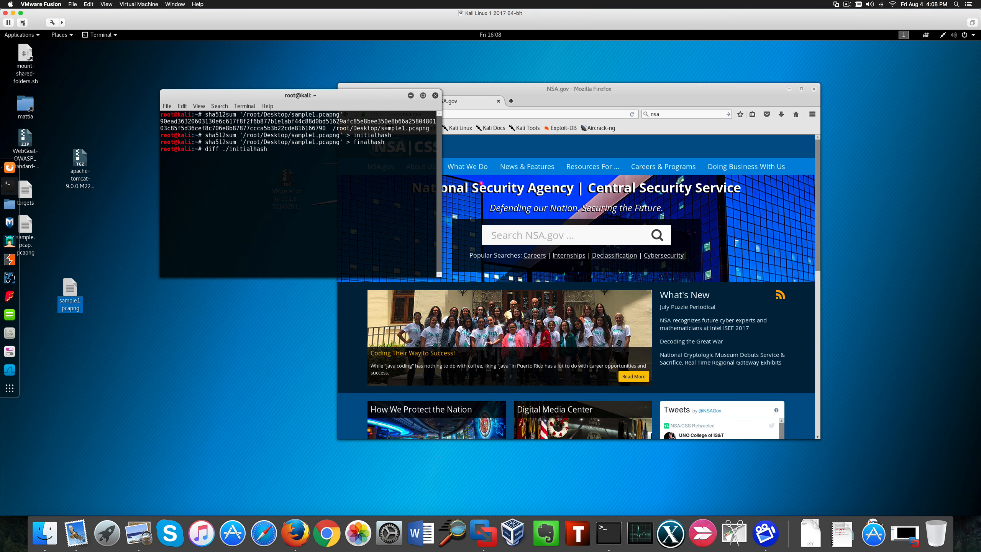
{"action": "type", "text": " finalhash"}
{"action": "key", "text": "Return"}
{"action": "left_click", "coordinate": [668, 97]}
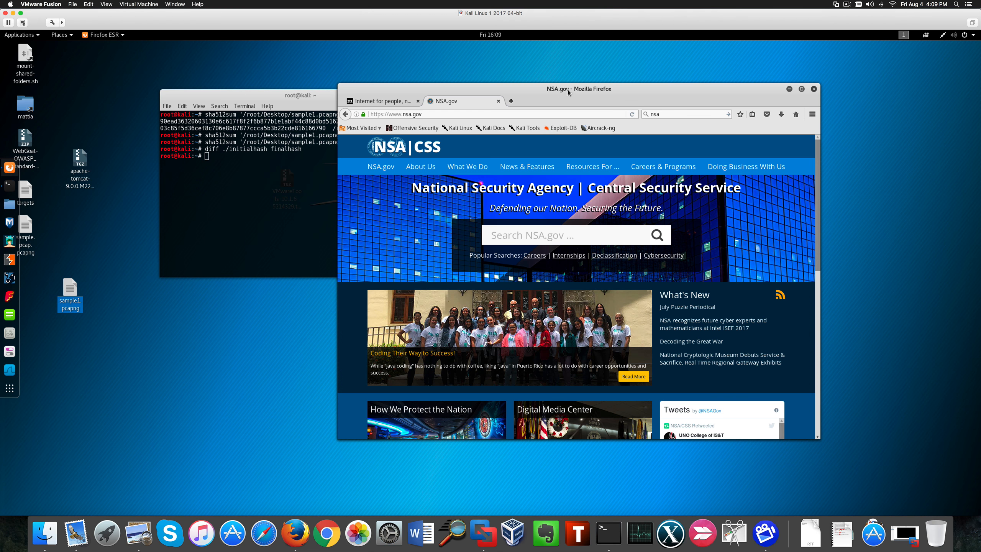
{"action": "left_click_drag", "start_coordinate": [568, 92], "coordinate": [668, 80]}
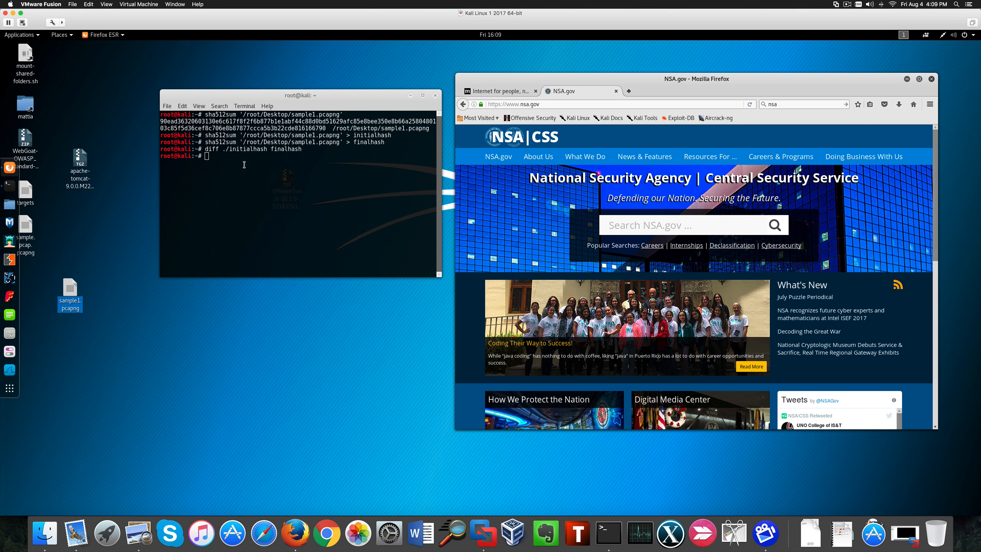
{"action": "left_click", "coordinate": [226, 158]}
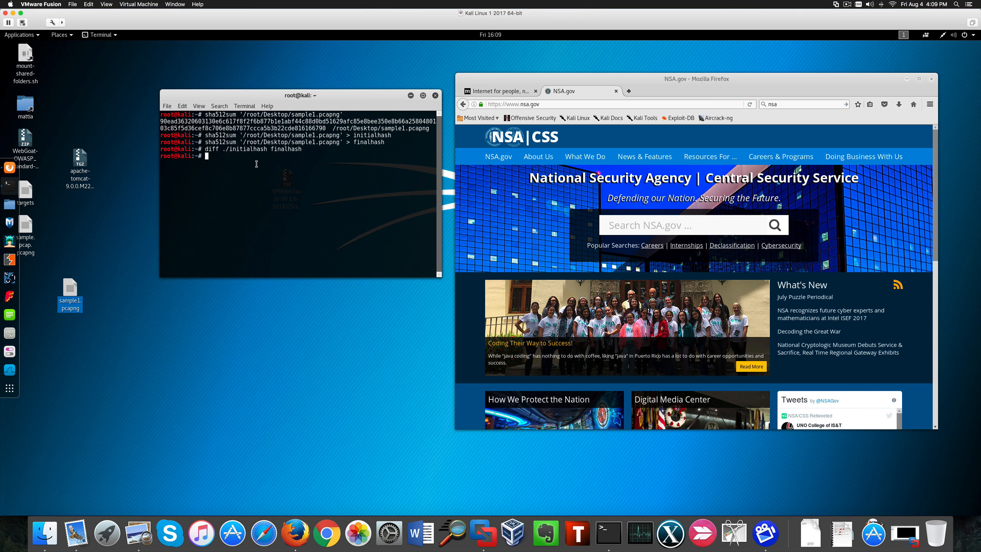
{"action": "left_click", "coordinate": [731, 79]}
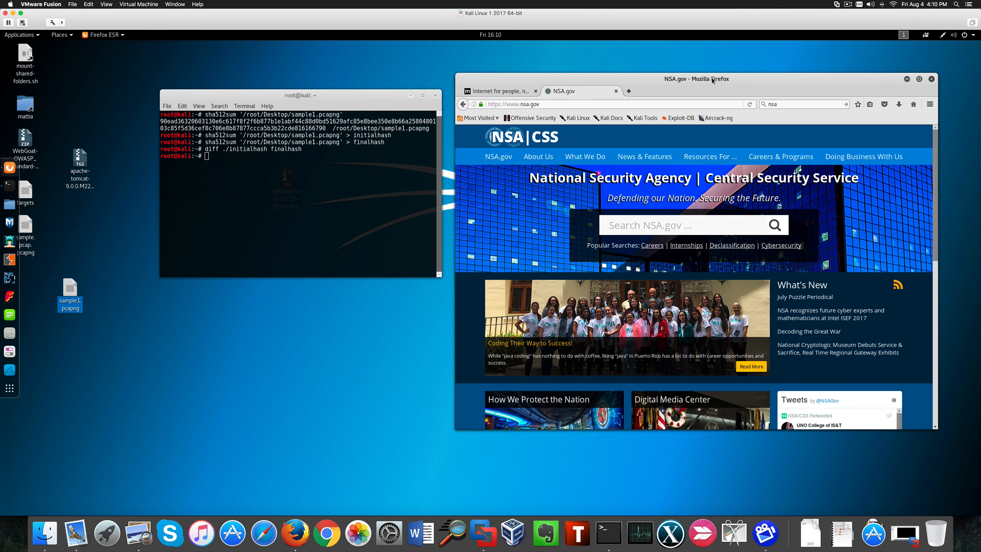
{"action": "left_click_drag", "start_coordinate": [734, 80], "coordinate": [725, 57]}
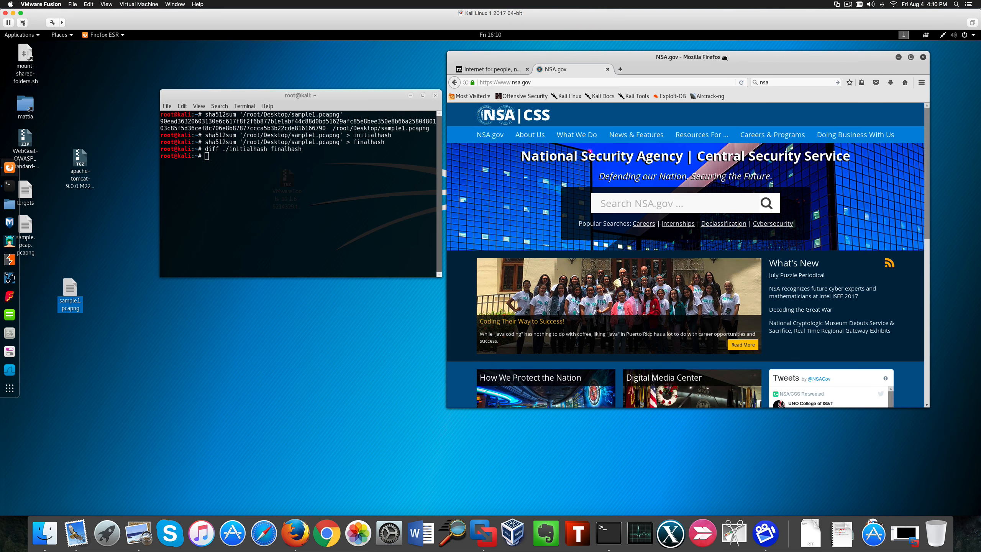